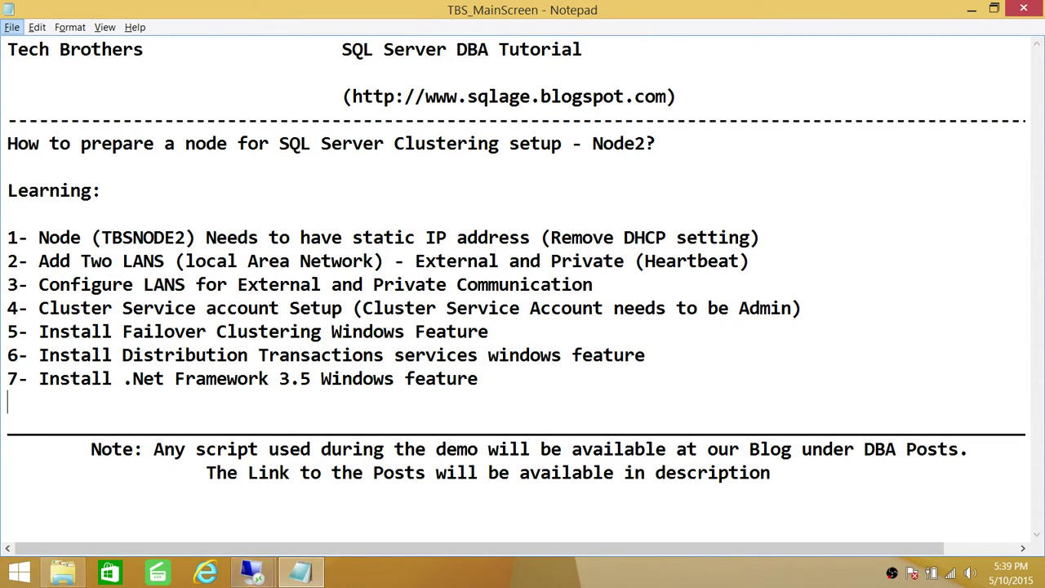
Switch to the TBSNODE2 remote desktop session and open its list of network adapters.
mouse_move(253, 572)
left_click(315, 464)
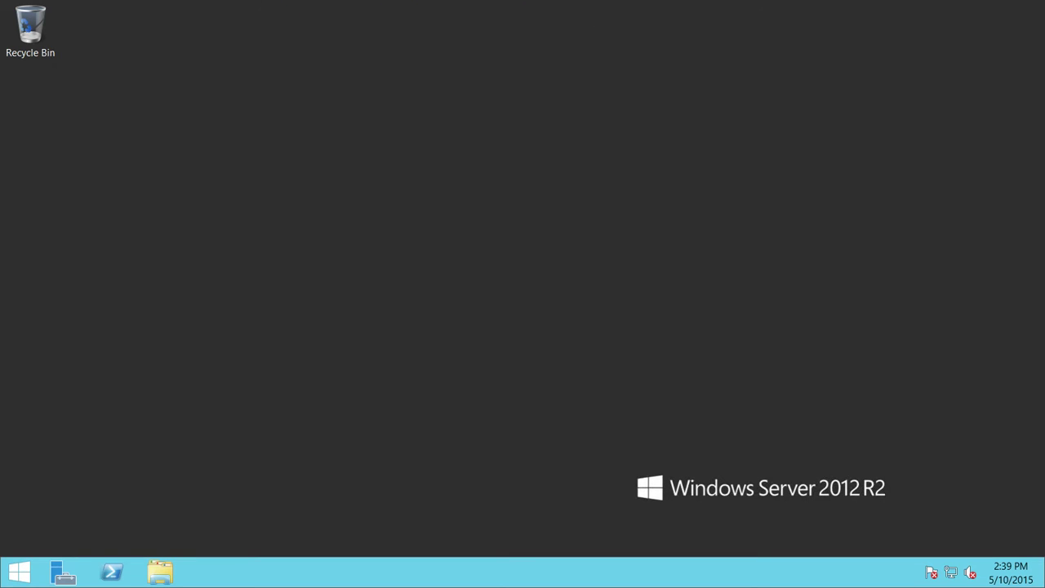
mouse_move(522, 2)
right_click(952, 575)
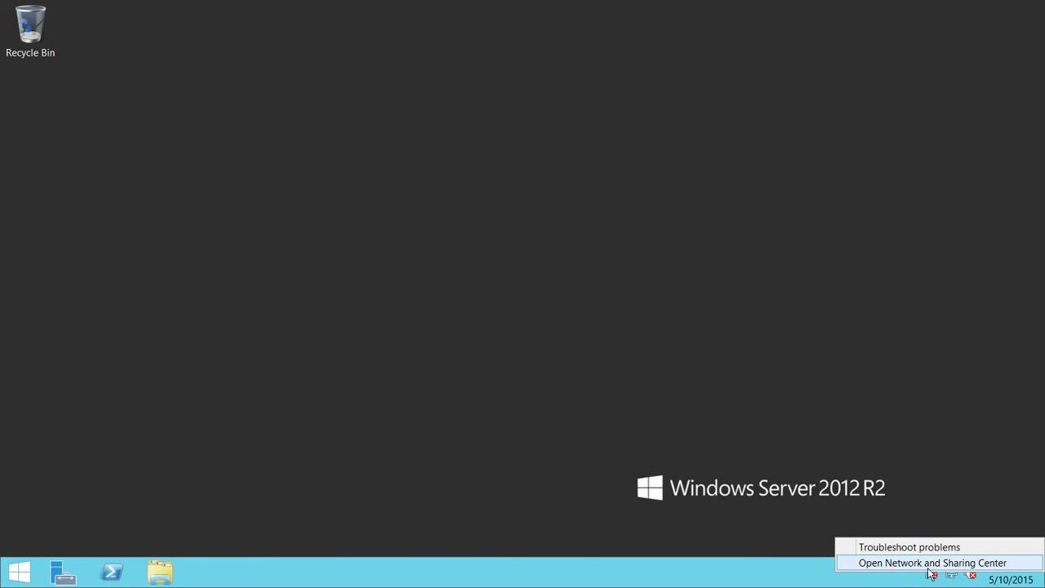
left_click(938, 564)
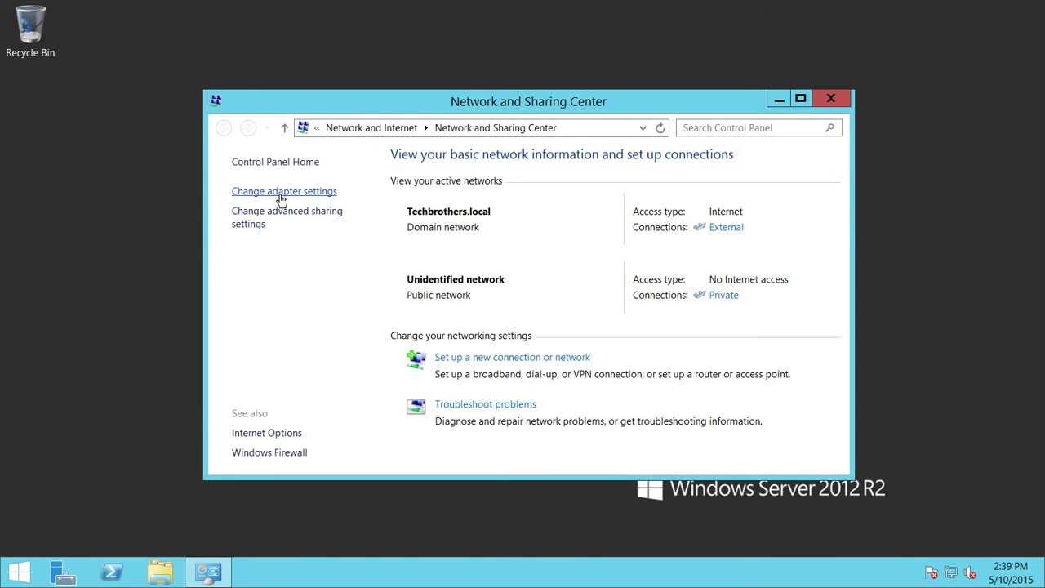
left_click(307, 199)
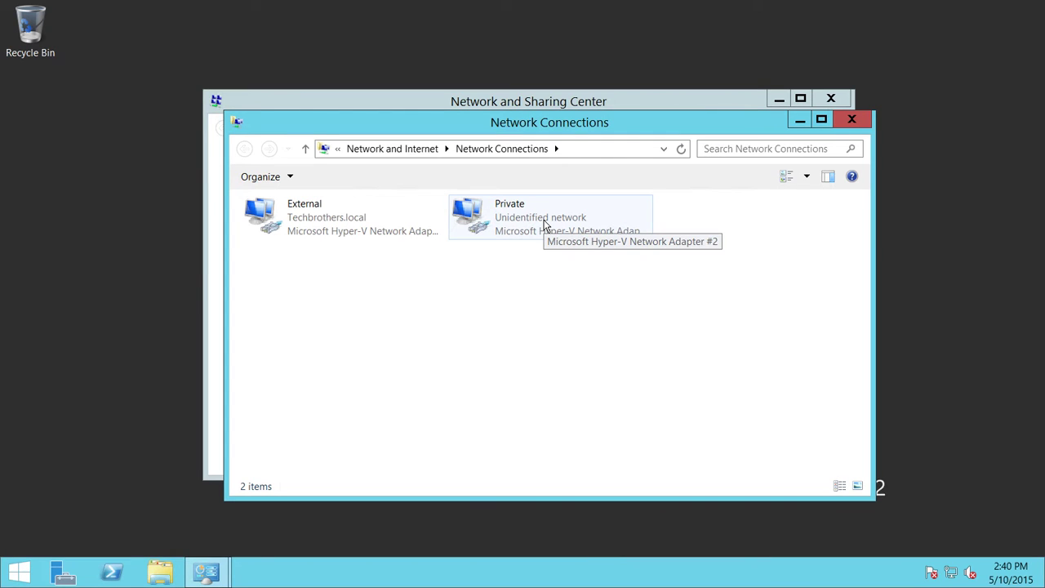
Review the External adapter's Internet Protocol Version 4 (TCP/IPv4) settings and close its properties without changing anything.
right_click(299, 222)
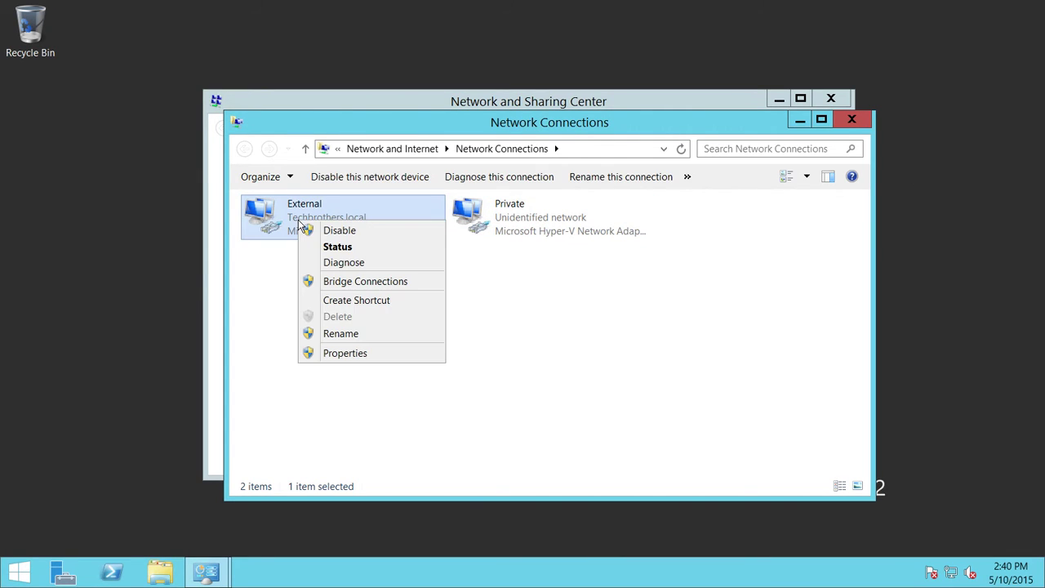
left_click(356, 352)
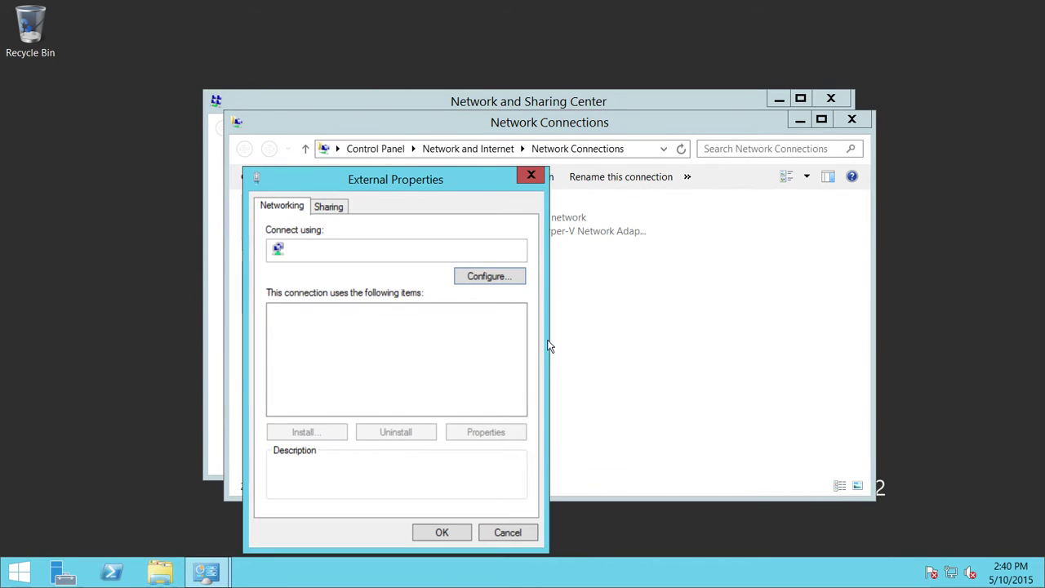
left_click_drag(482, 180, 569, 93)
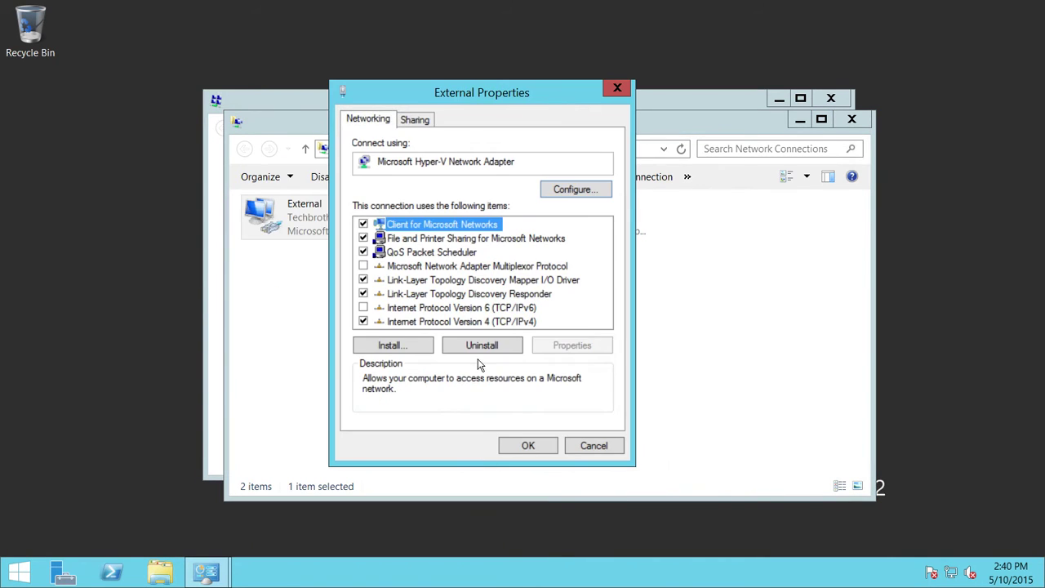
left_click(505, 322)
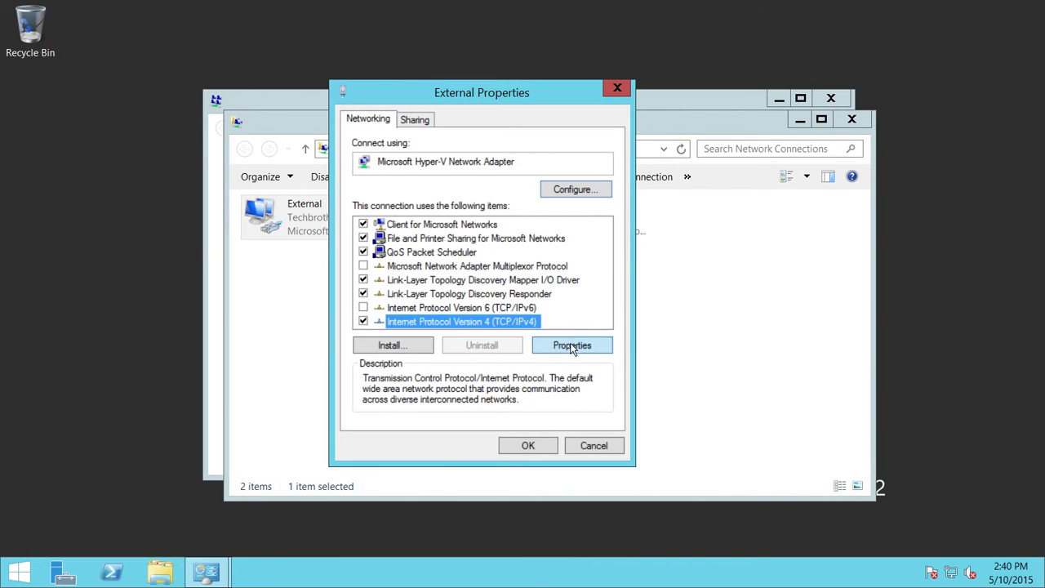
left_click(572, 344)
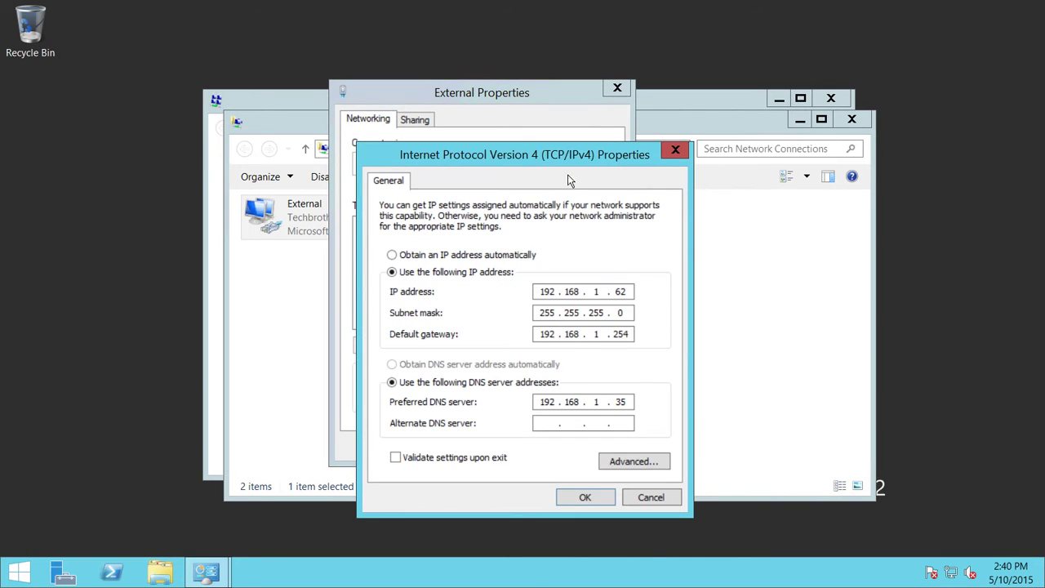
left_click_drag(581, 154, 603, 94)
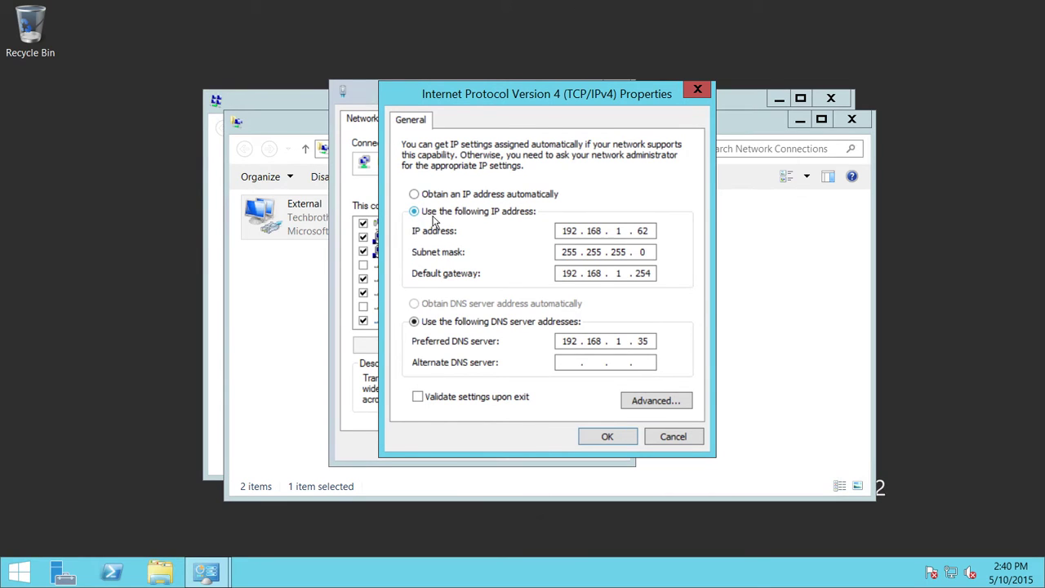
left_click(653, 231)
left_click(673, 436)
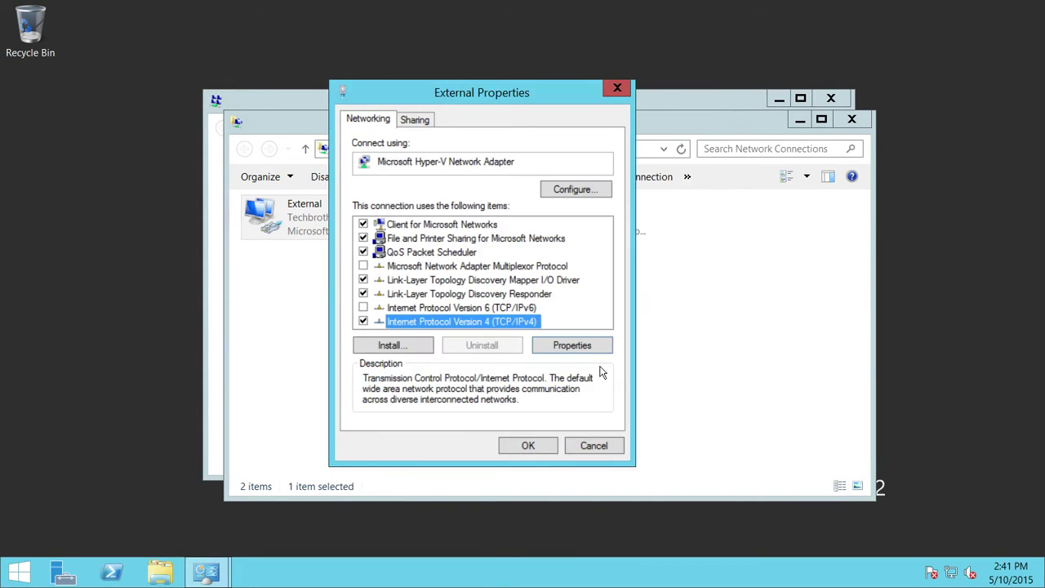
left_click(615, 449)
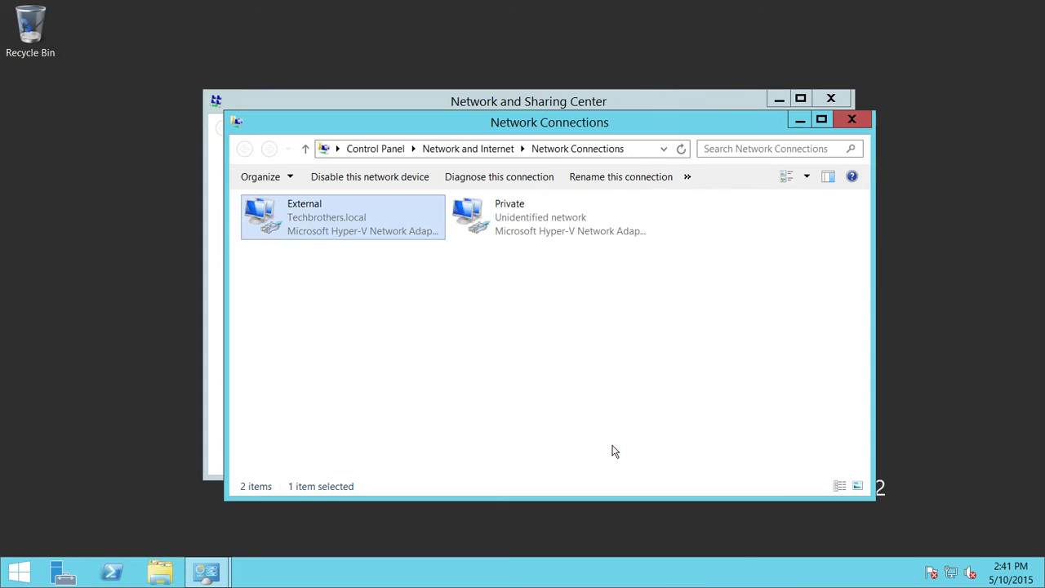
Review the Private adapter's Internet Protocol Version 4 (TCP/IPv4) settings without changing them, and close all the network windows.
left_click(548, 236)
right_click(496, 216)
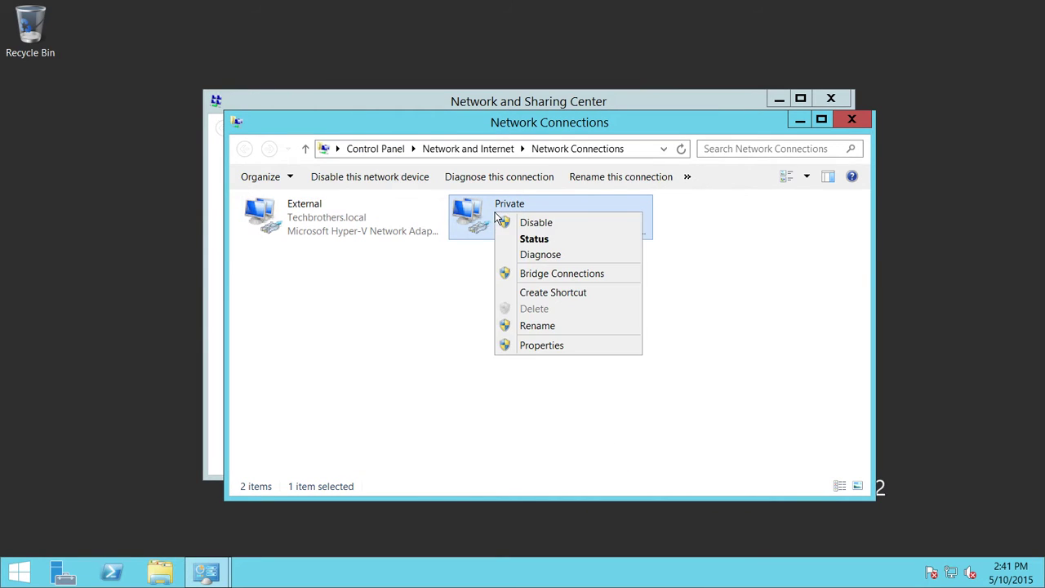
left_click(577, 343)
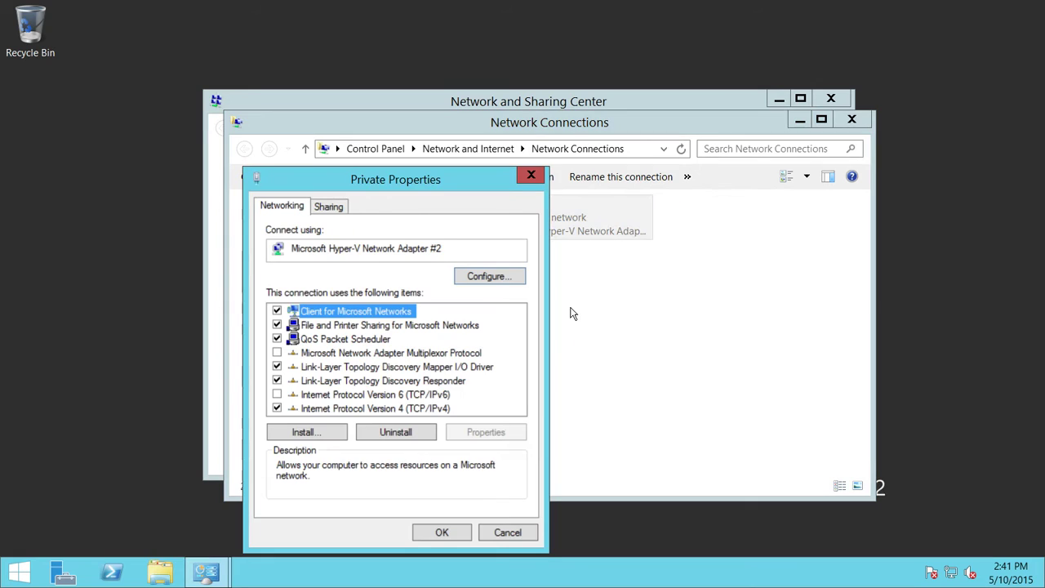
left_click_drag(438, 178, 486, 108)
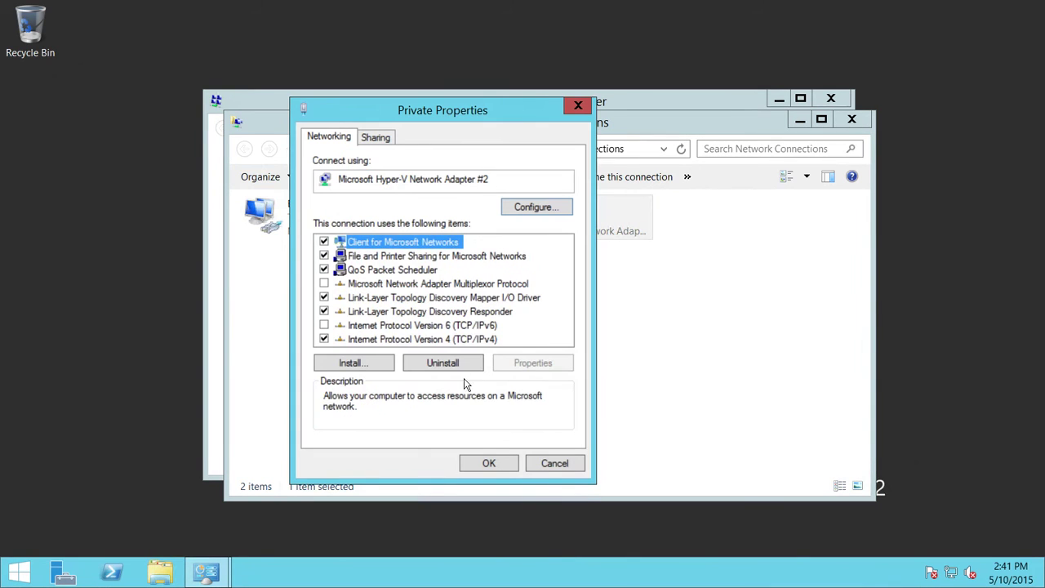
left_click(487, 341)
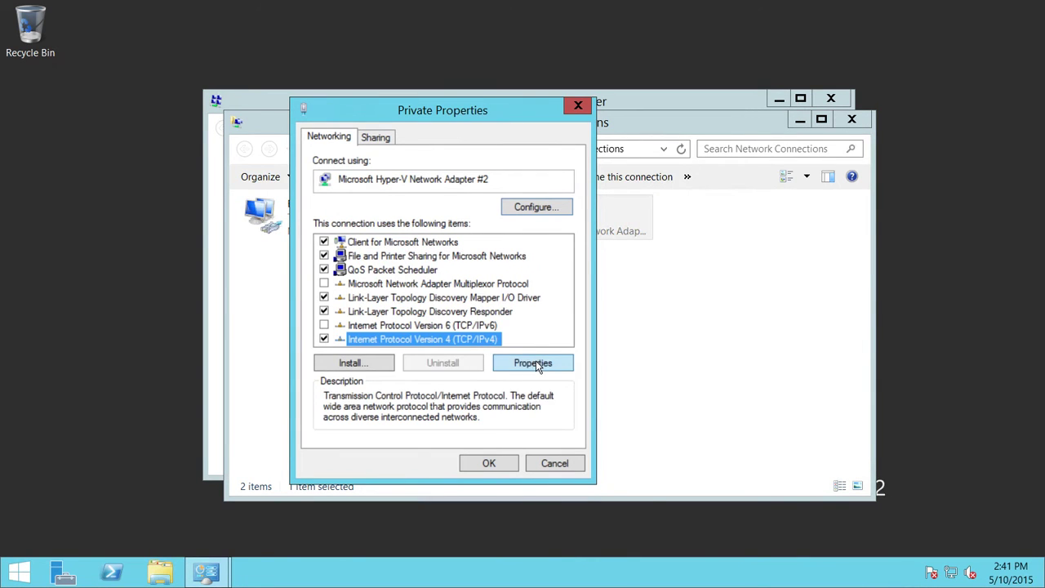
left_click(535, 364)
left_click_drag(539, 176, 677, 88)
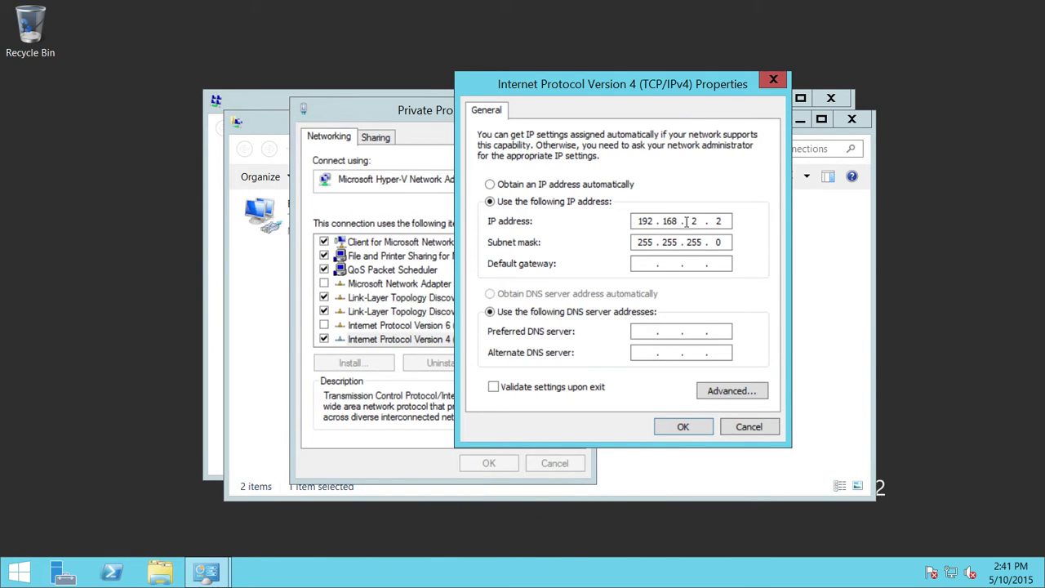
double_click(694, 221)
left_click(698, 221)
left_click(723, 221)
left_click(749, 431)
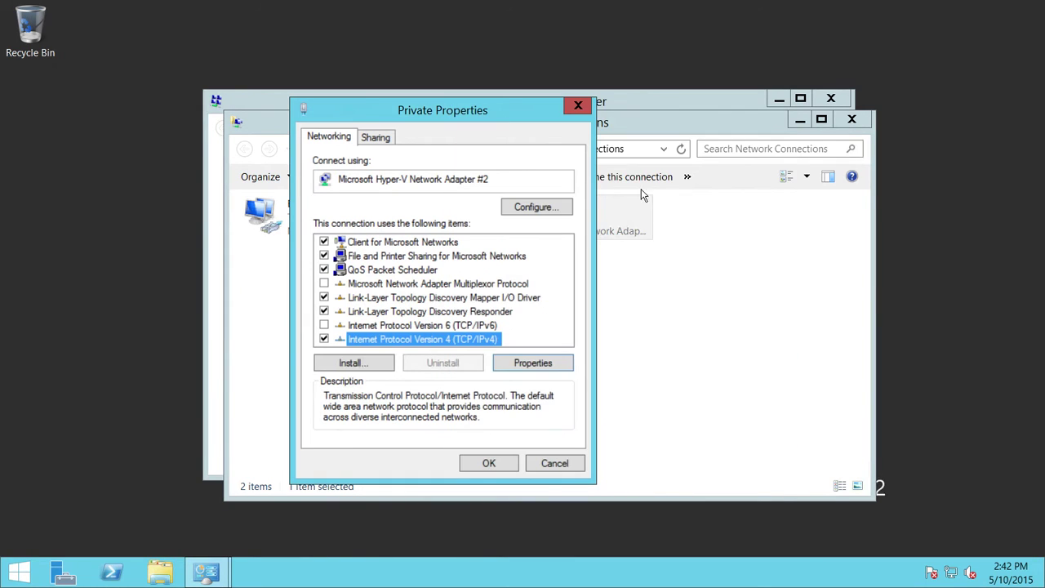
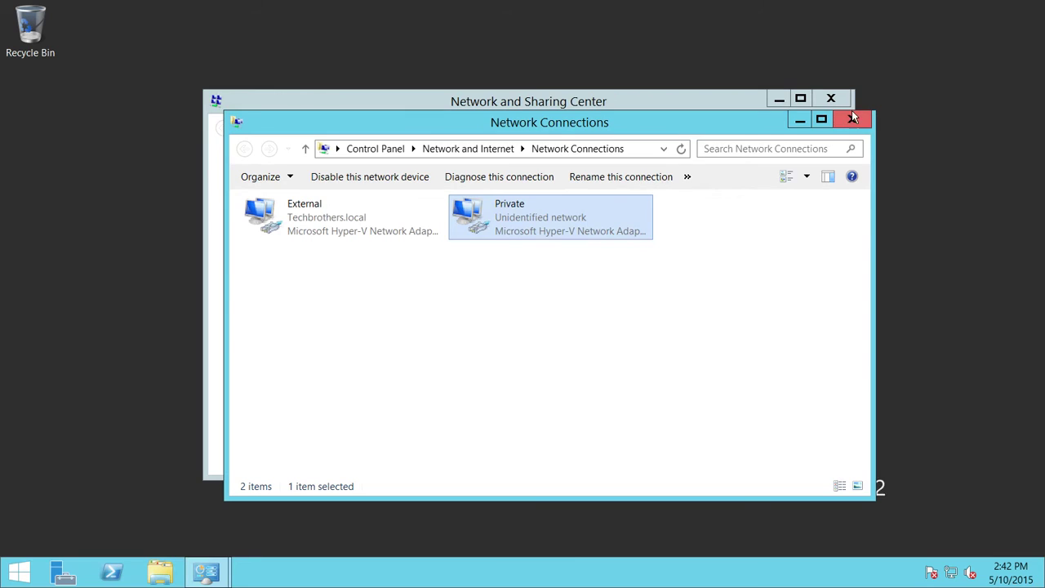
left_click(852, 119)
left_click(831, 98)
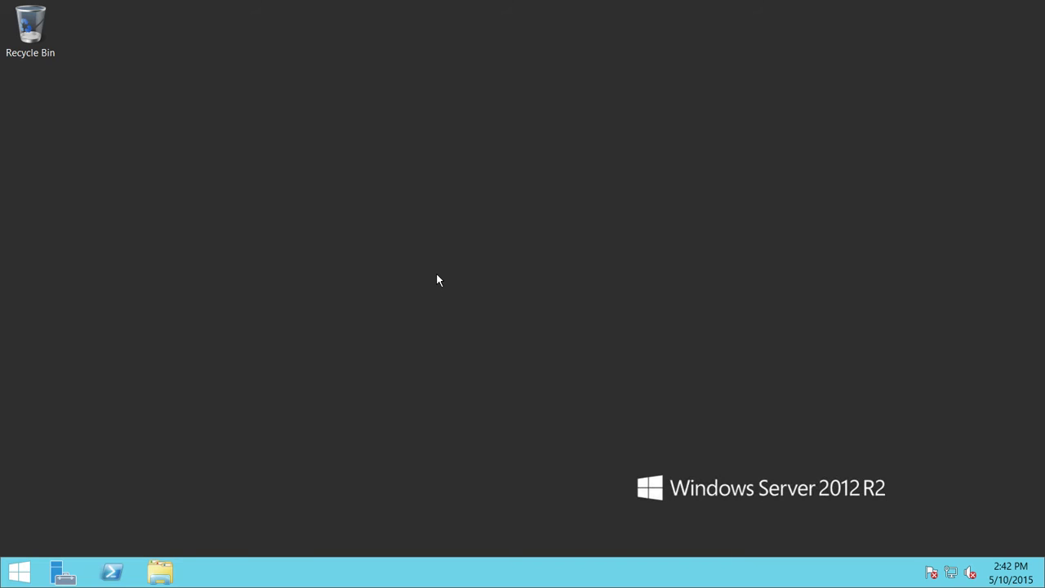
Open the properties of the local Administrators group in Computer Management to examine its members.
right_click(20, 572)
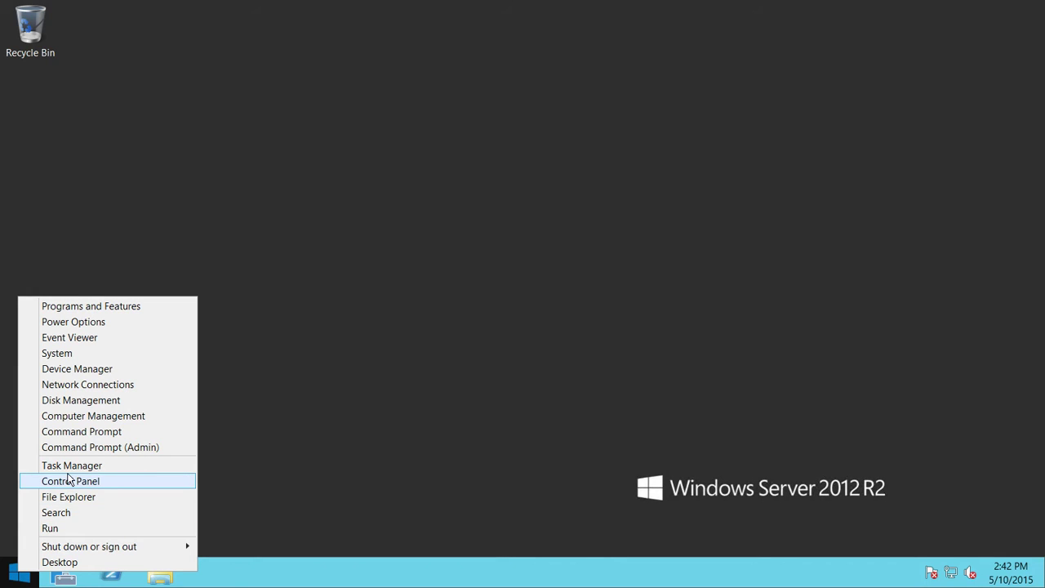
left_click(97, 417)
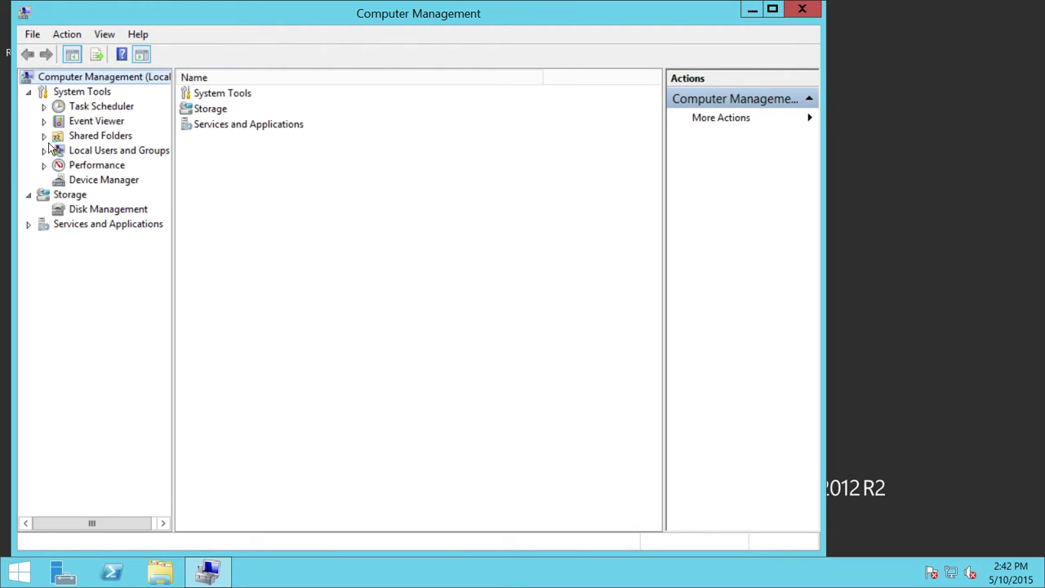
left_click(94, 152)
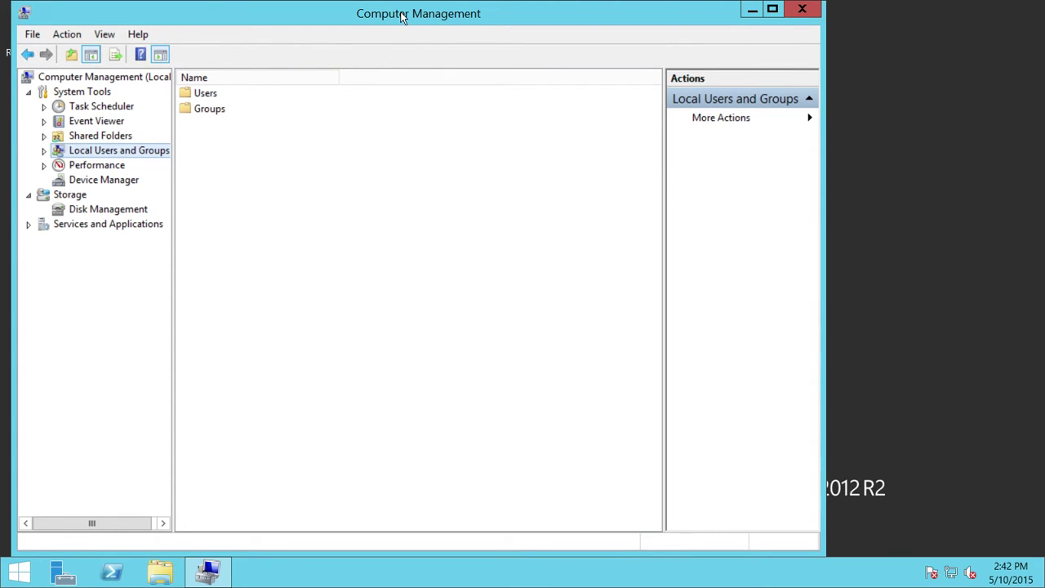
left_click(44, 150)
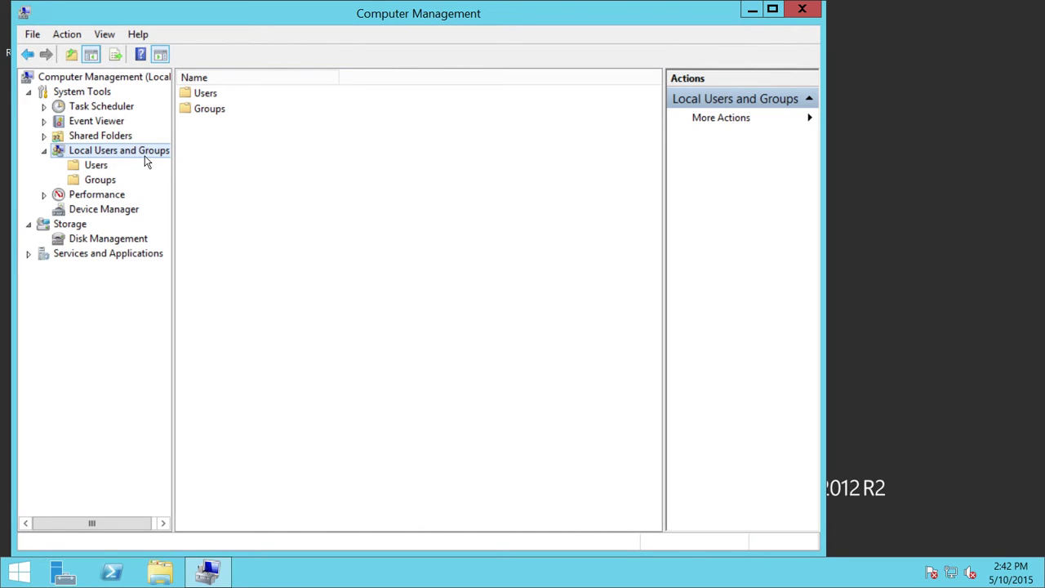
left_click(103, 180)
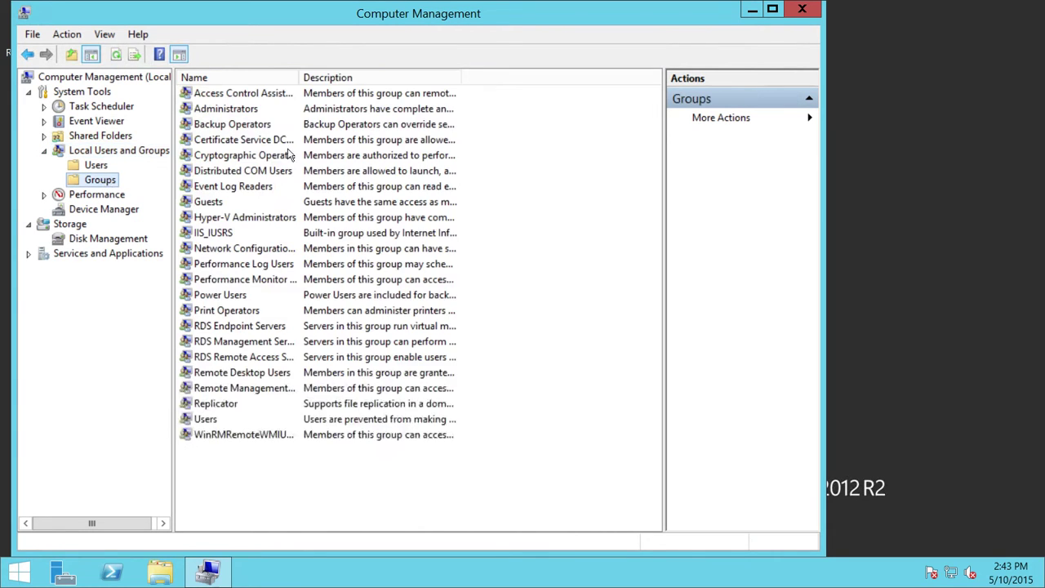
double_click(249, 112)
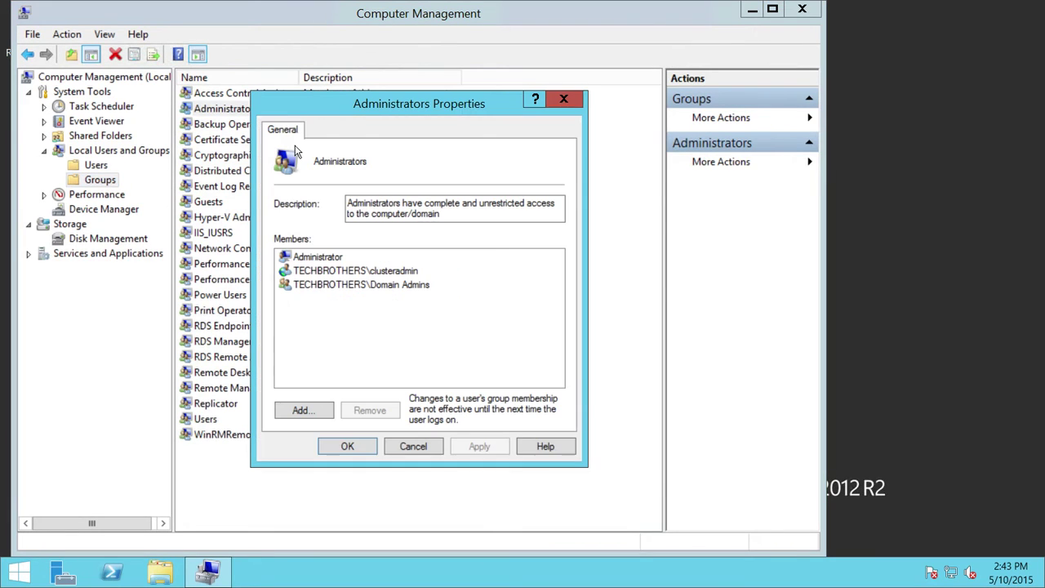
Try adding the domain account clusteradmin to the Administrators group with its name checked, cancel the group's properties, and close Computer Management.
left_click(384, 272)
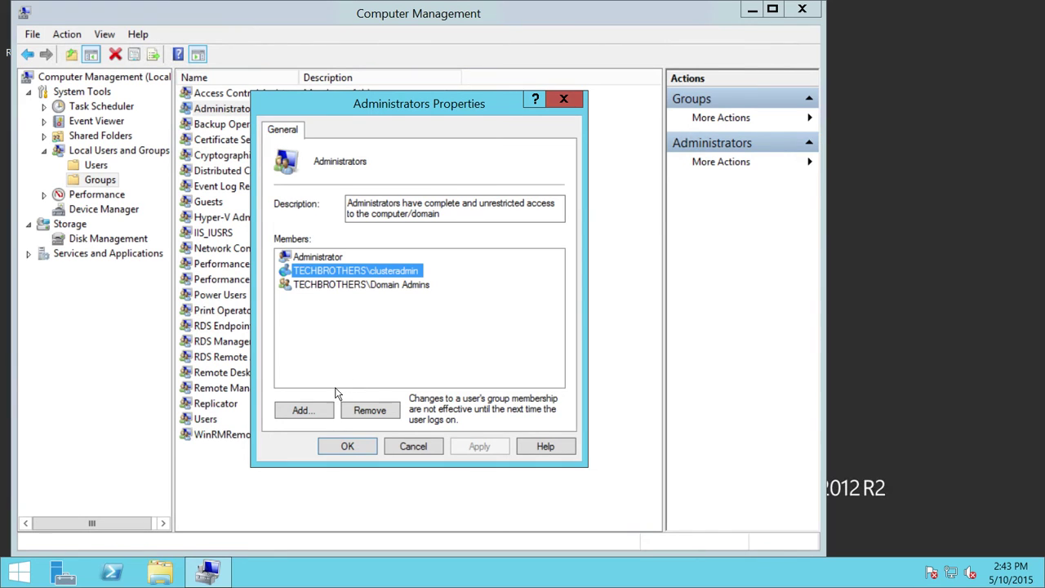
left_click(302, 410)
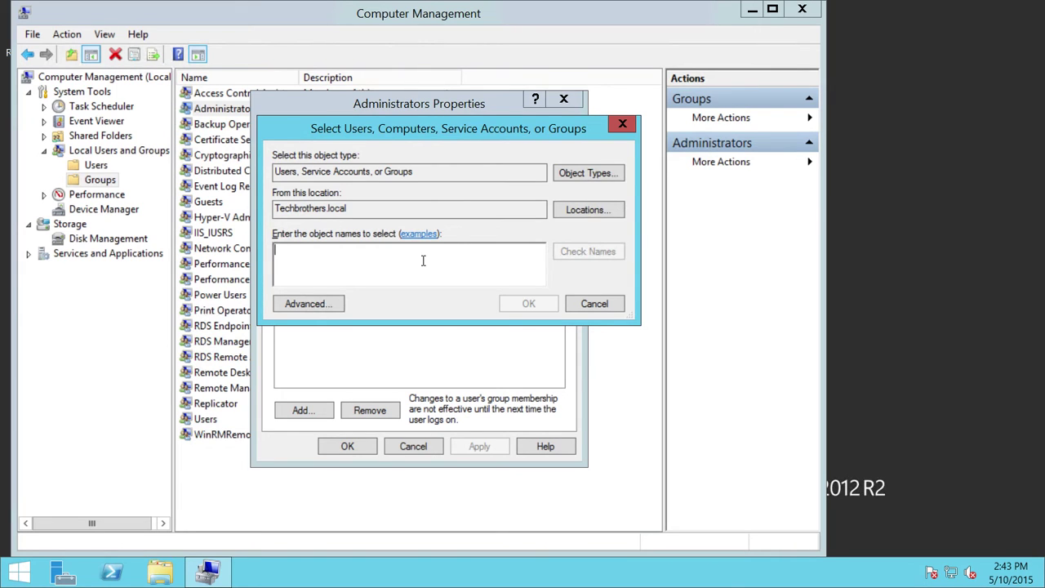
type("clusteradmin")
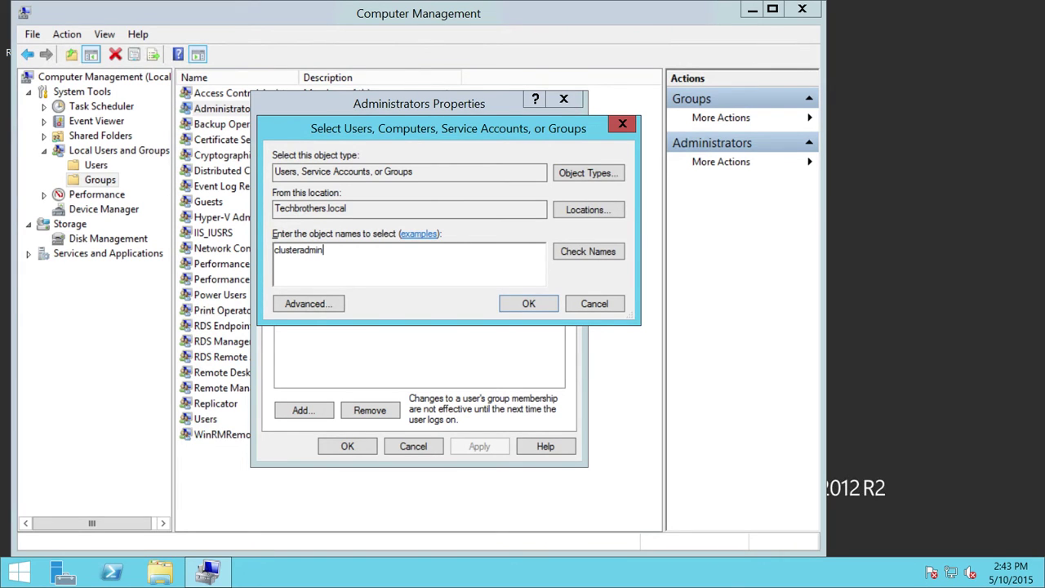
left_click(568, 253)
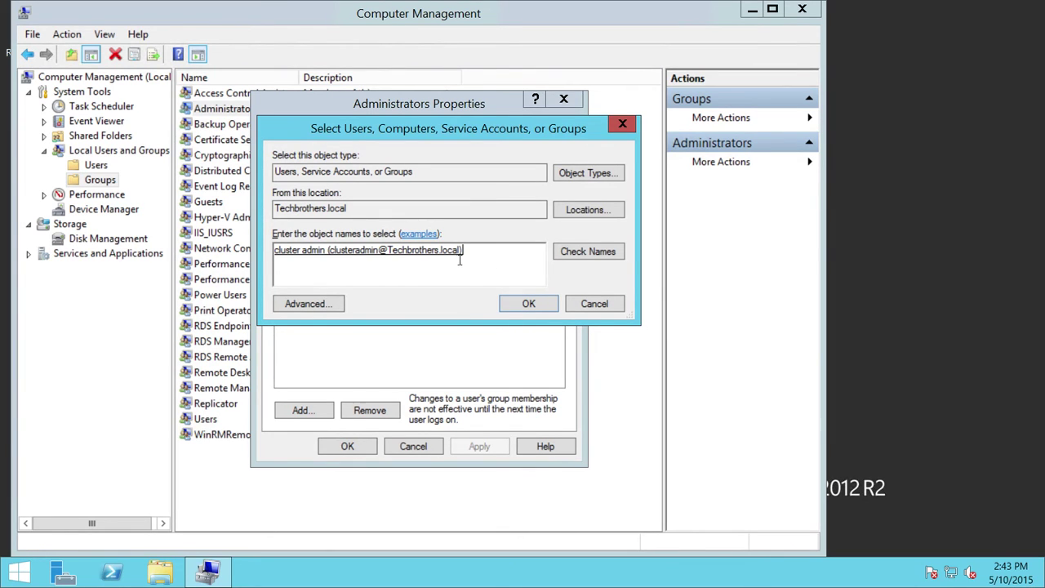
left_click(530, 304)
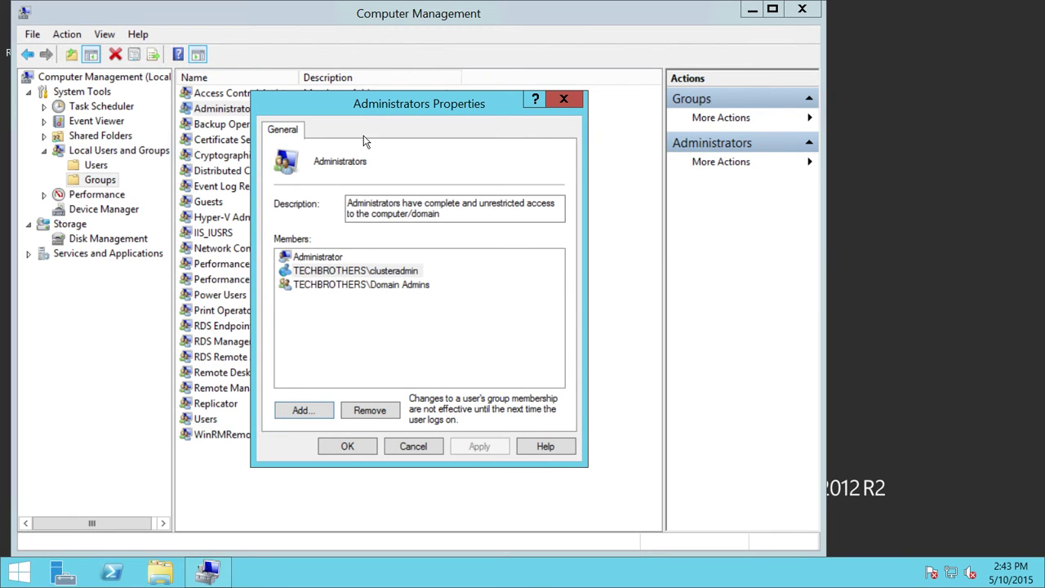
left_click(423, 452)
left_click(803, 10)
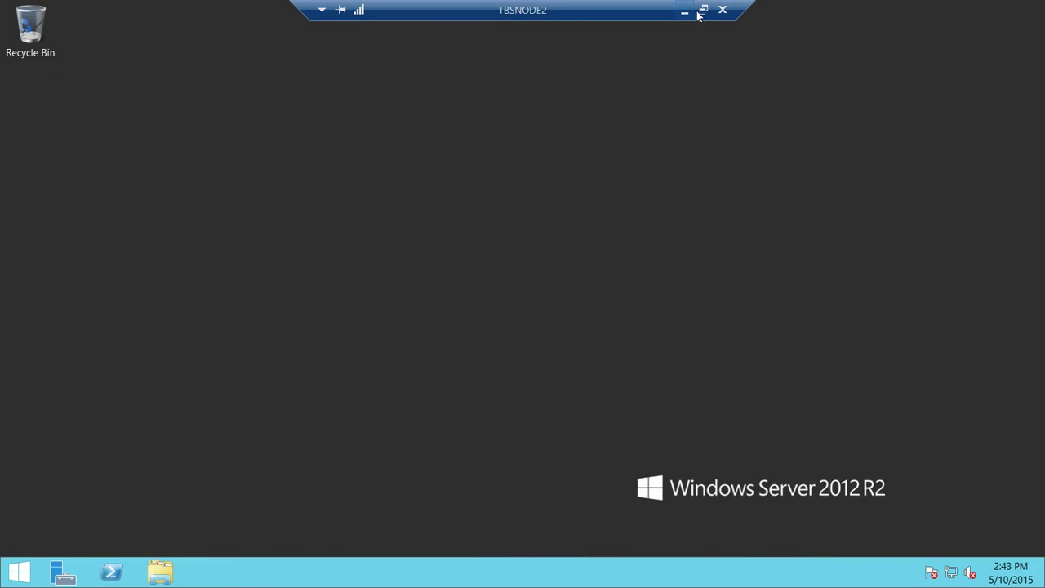
Return to the Notepad checklist and review items 5 to 7 on the Windows features to install.
left_click(684, 12)
left_click(174, 313)
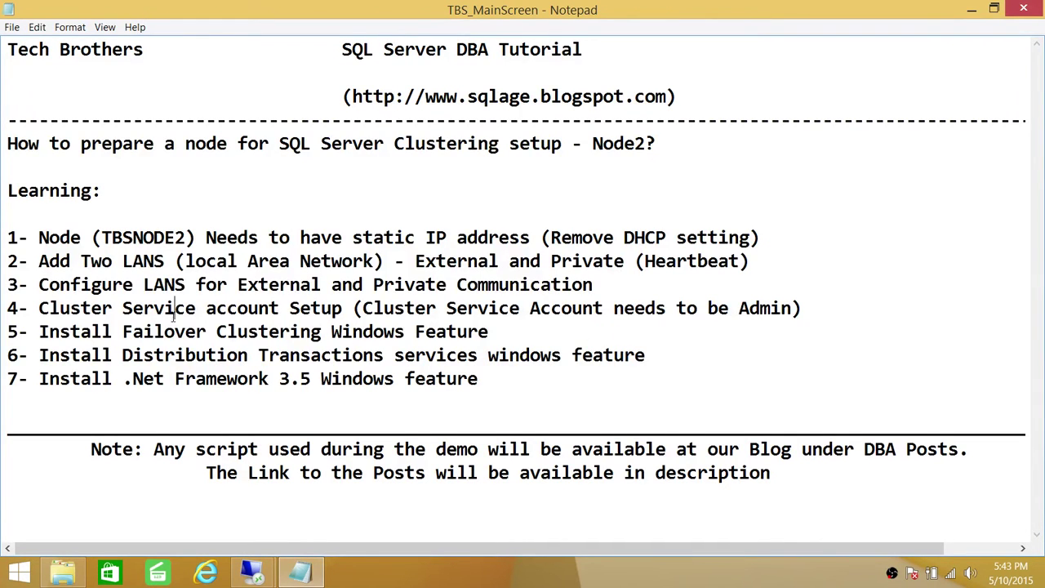
left_click_drag(39, 331, 504, 376)
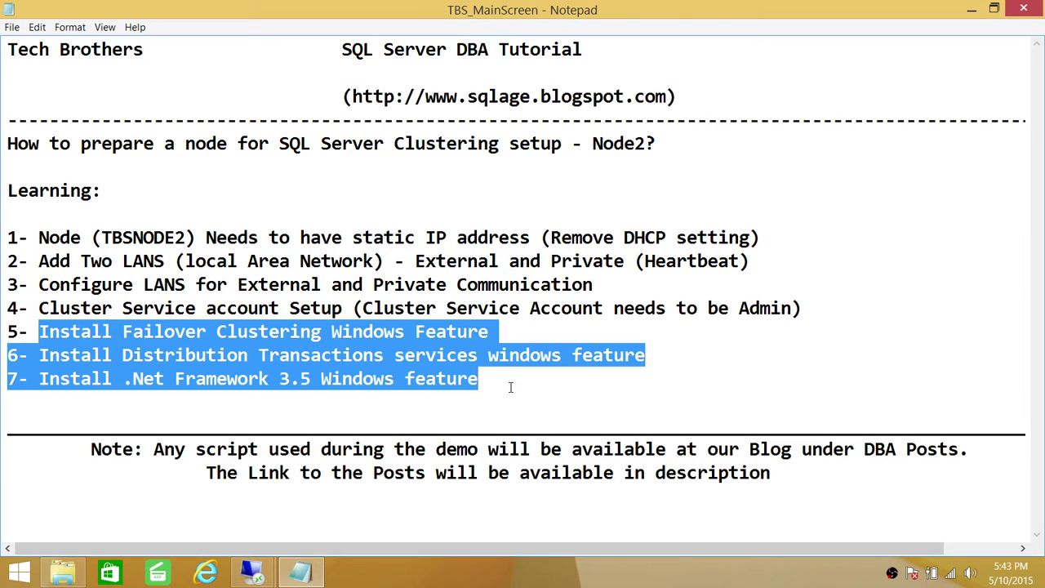
left_click(38, 332)
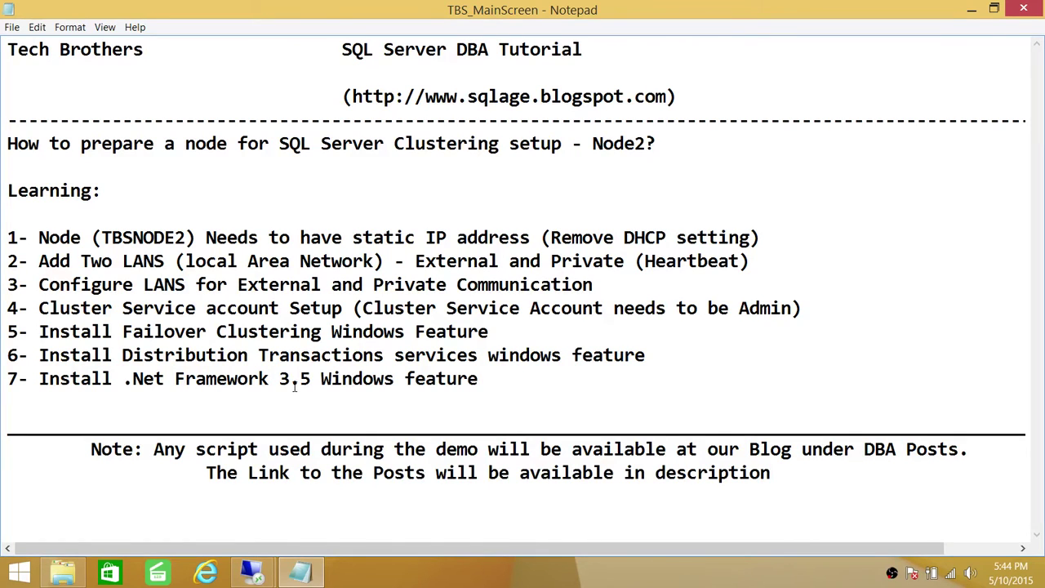
Switch to the TBSNODE2 remote session and examine the local server's installed roles and features, including the .NET Framework entries.
mouse_move(260, 565)
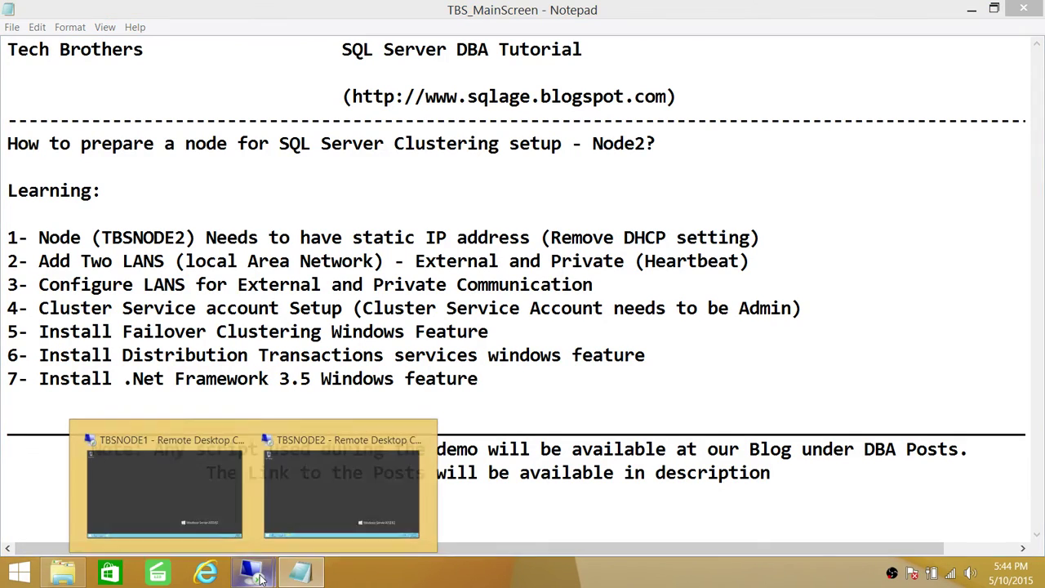
left_click(303, 521)
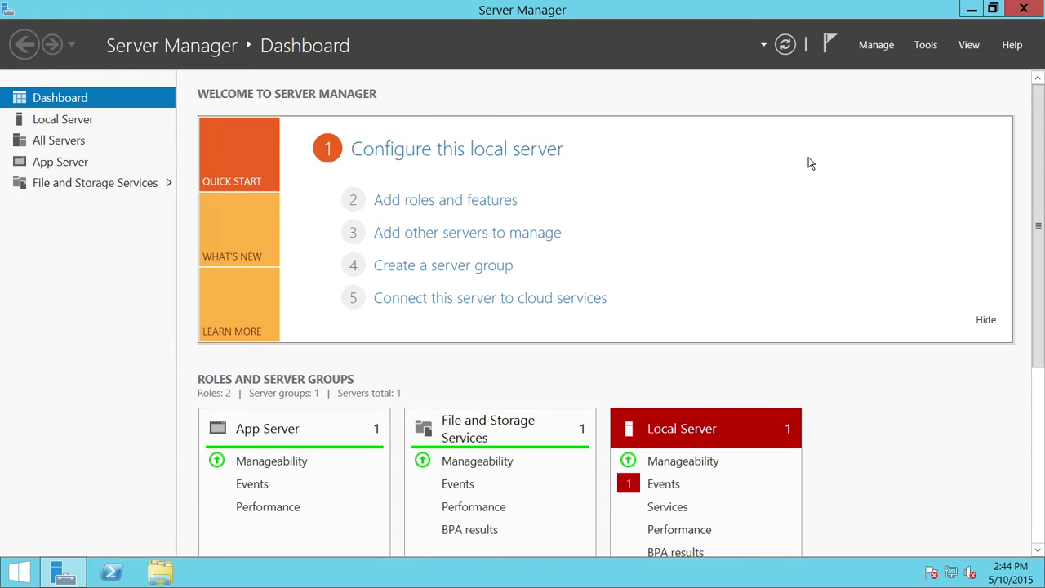
left_click(68, 123)
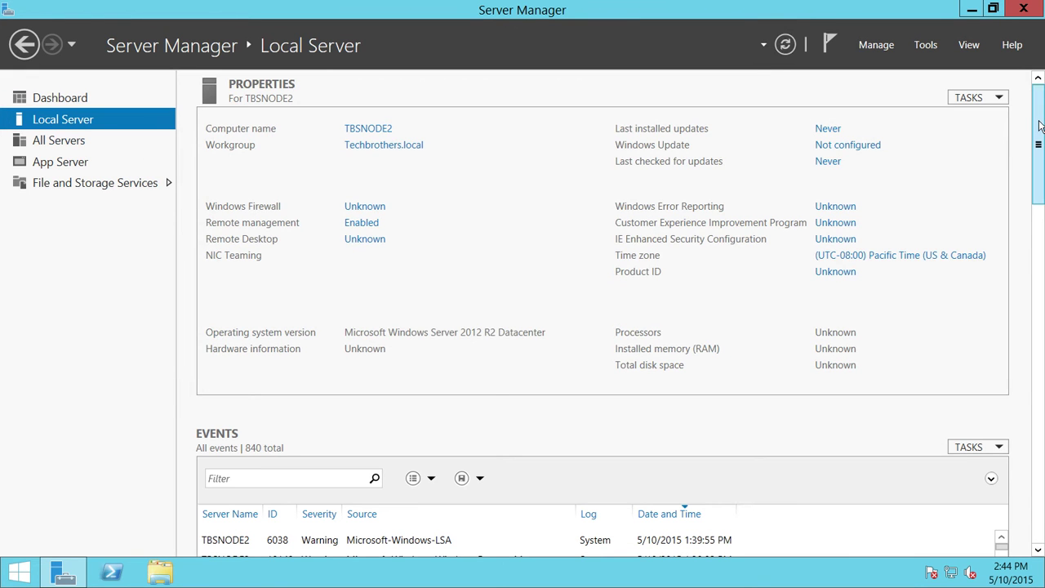
left_click_drag(1041, 106, 1040, 552)
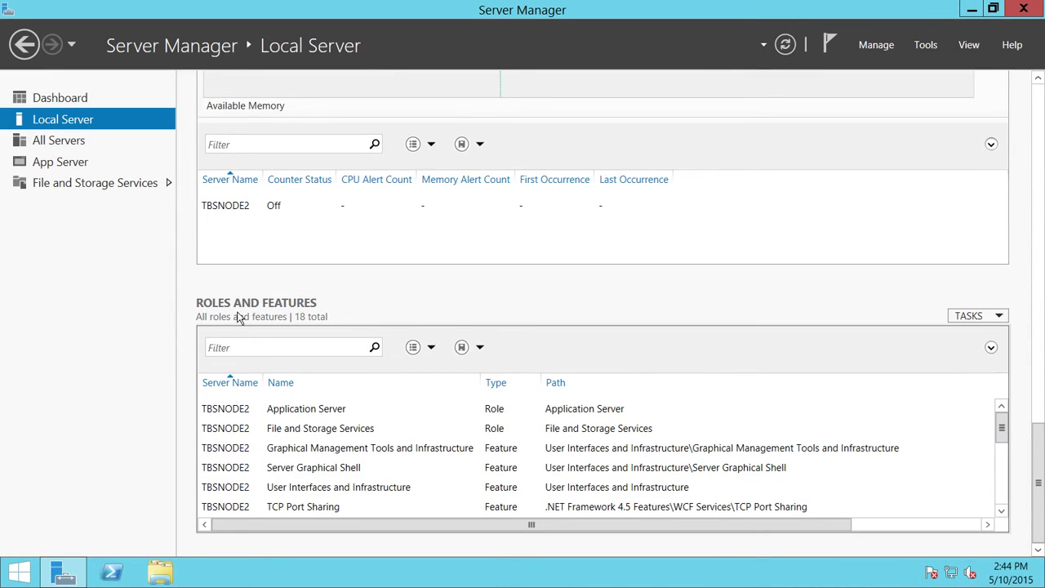
left_click(347, 447)
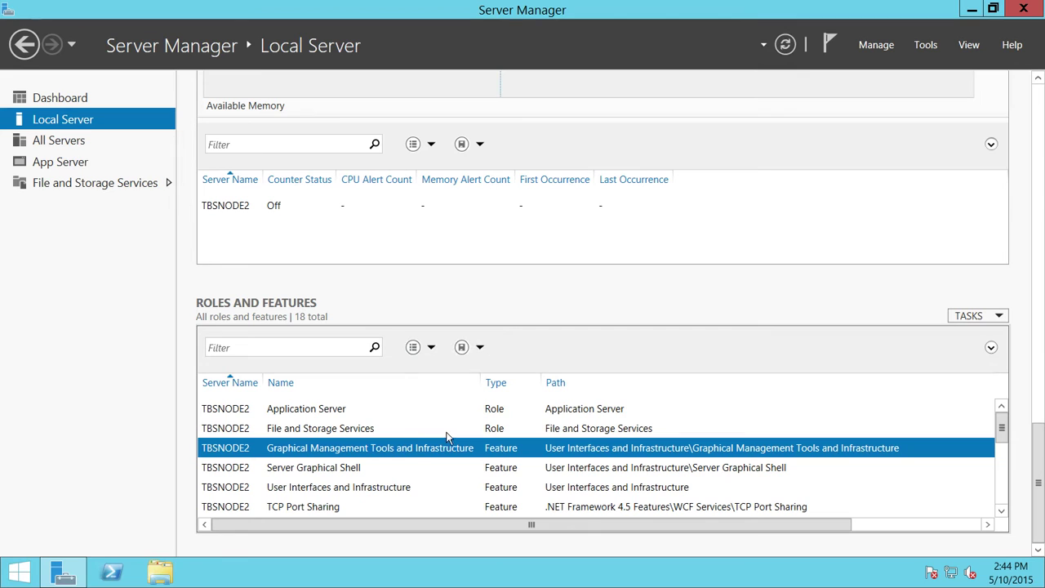
left_click(321, 414)
scroll(372, 421, "down", 1)
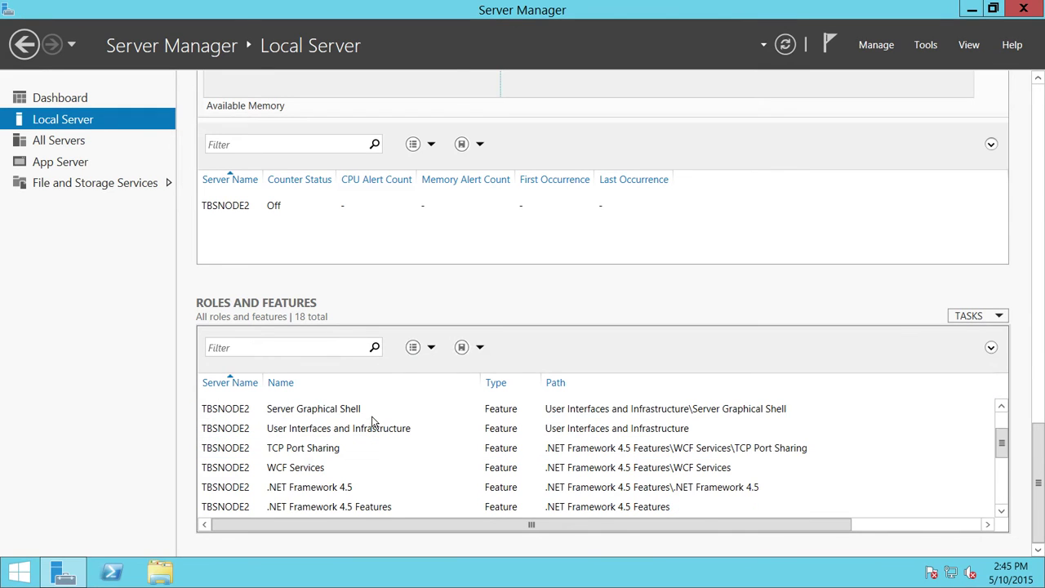
scroll(360, 428, "down", 1)
scroll(357, 428, "down", 1)
scroll(359, 430, "up", 1)
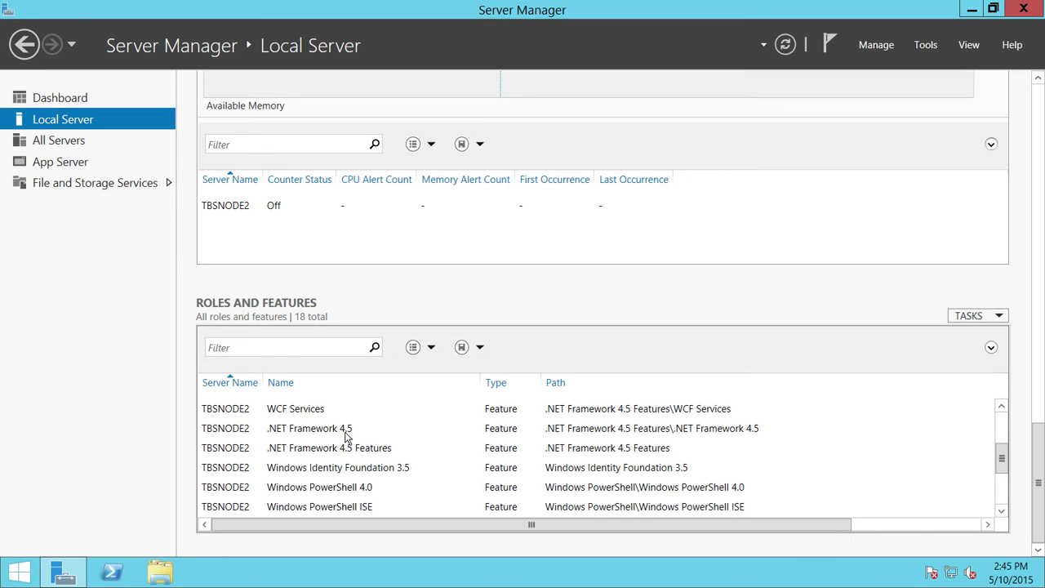
left_click(312, 432)
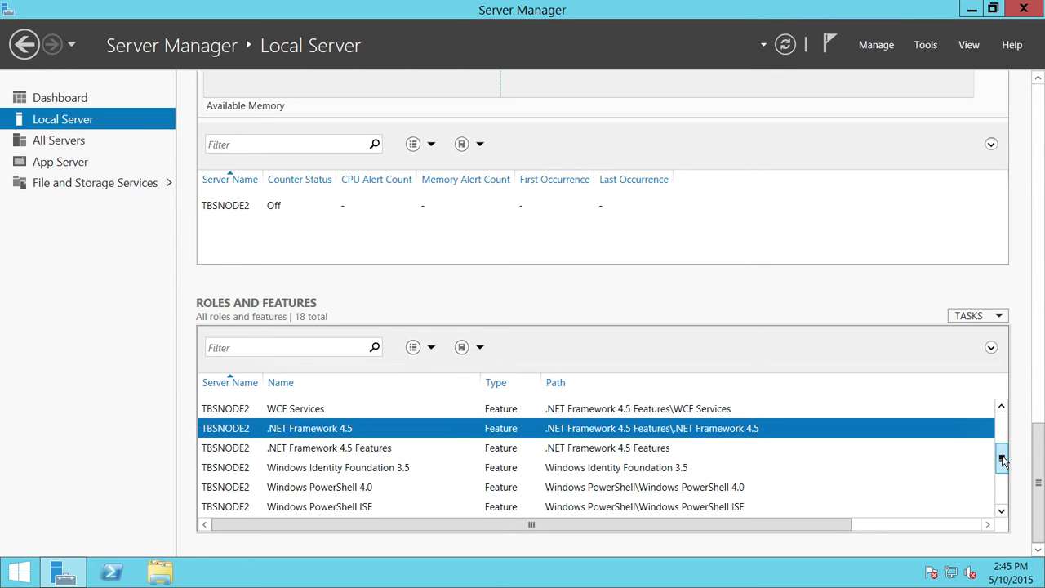
mouse_move(1003, 460)
left_mouse_down()
mouse_move(1004, 470)
mouse_move(1007, 442)
mouse_move(1017, 504)
mouse_move(1020, 450)
left_mouse_up()
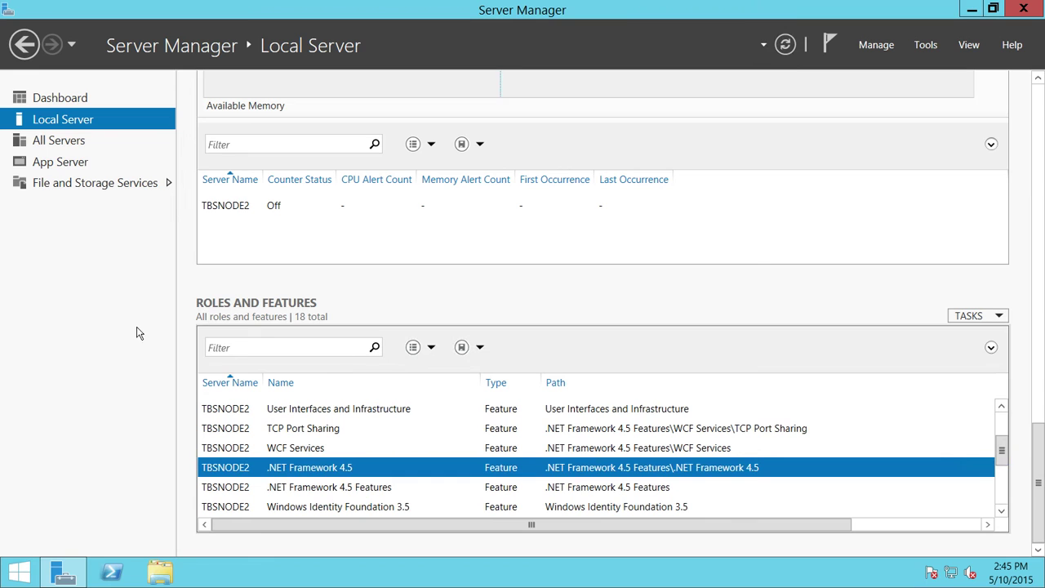
Start adding roles and features from the dashboard, using role-based or feature-based installation with TBSNODE2 as the destination server.
left_click(32, 96)
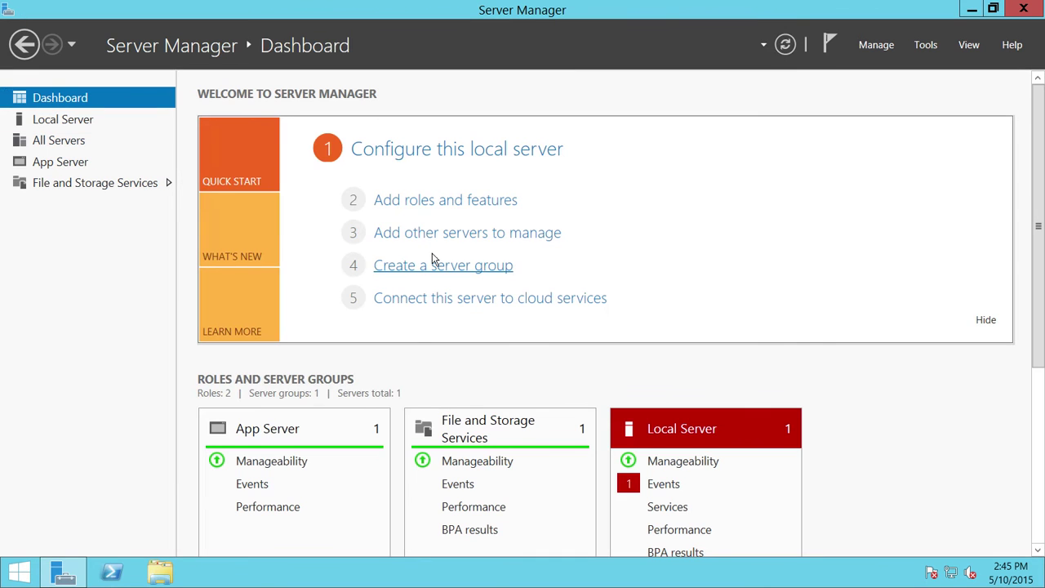
left_click(436, 204)
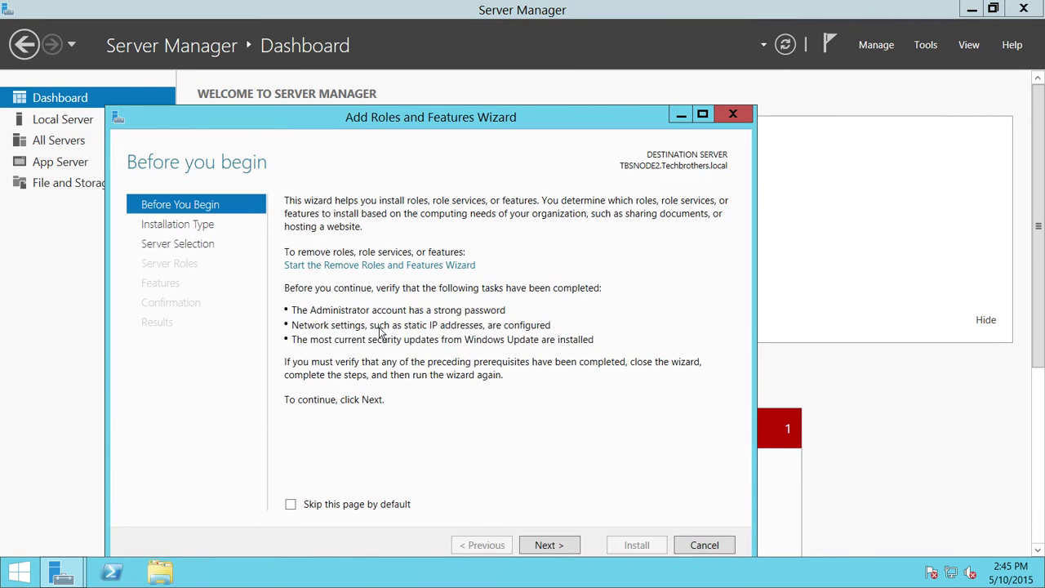
left_click(560, 546)
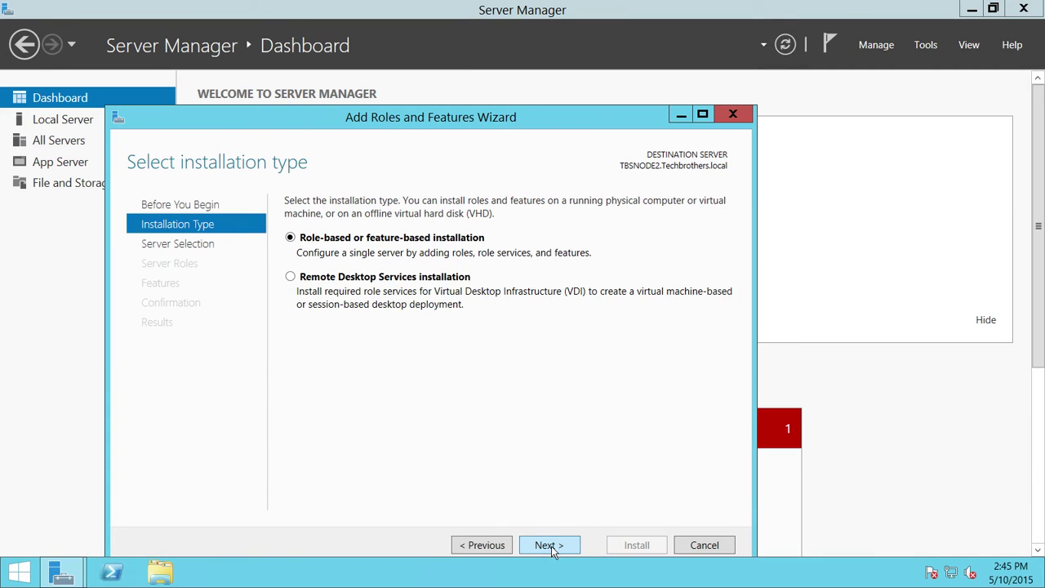
left_click(555, 546)
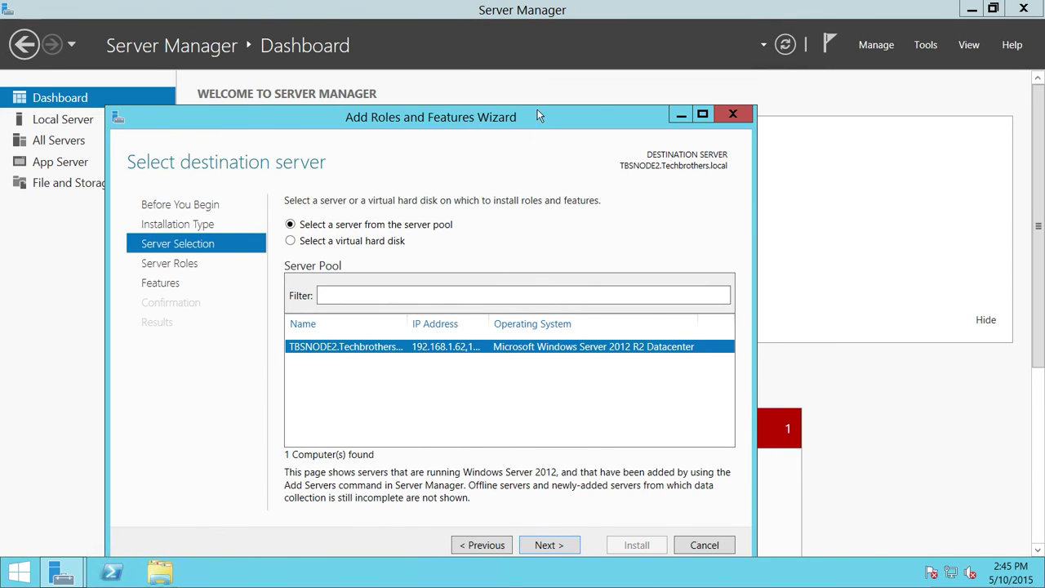
left_click_drag(539, 109, 547, 56)
left_click(561, 490)
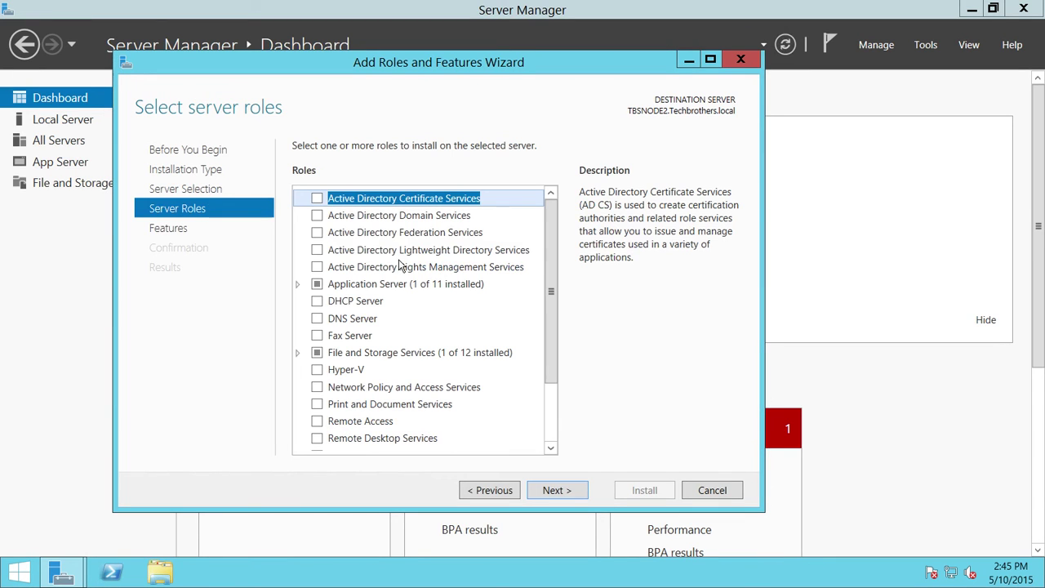
Select Distributed Transactions under Application Server with Incoming and Outgoing Network Transactions, excluding WS-Atomic Transactions, and continue to the features.
double_click(372, 286)
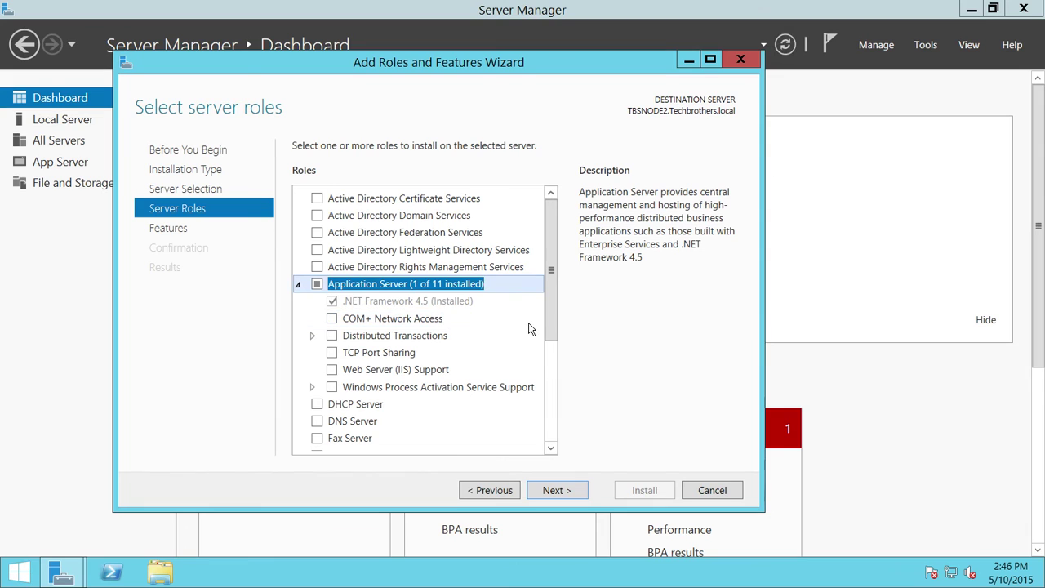
left_click(333, 338)
left_click(312, 336)
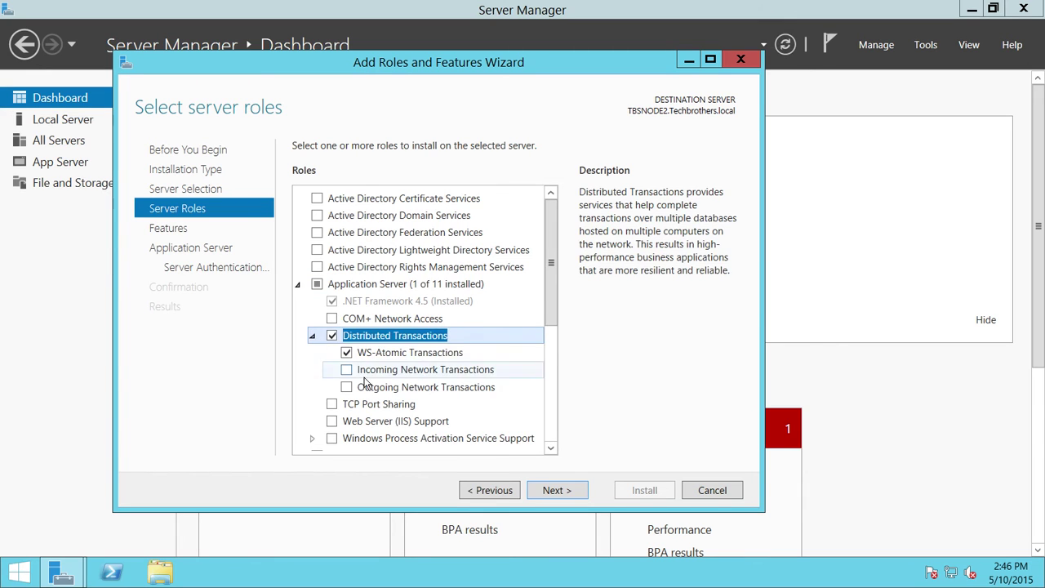
left_click(347, 352)
left_click(346, 369)
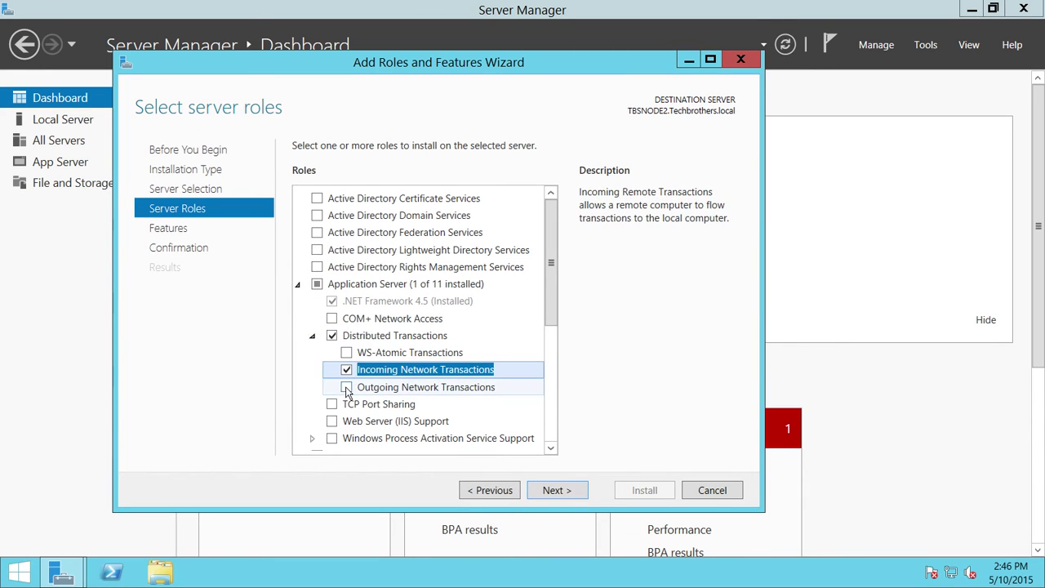
left_click(346, 387)
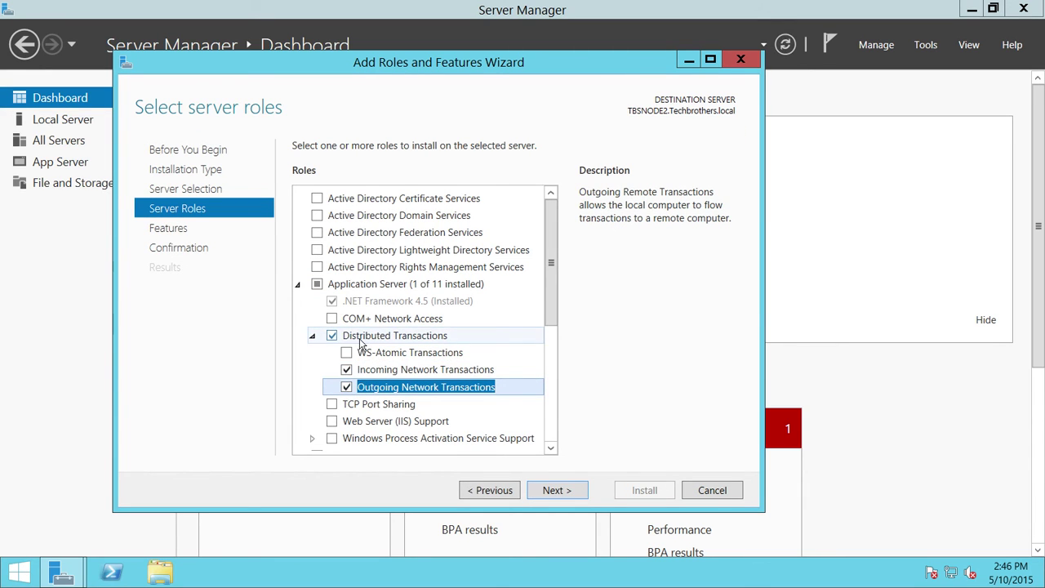
left_click(563, 490)
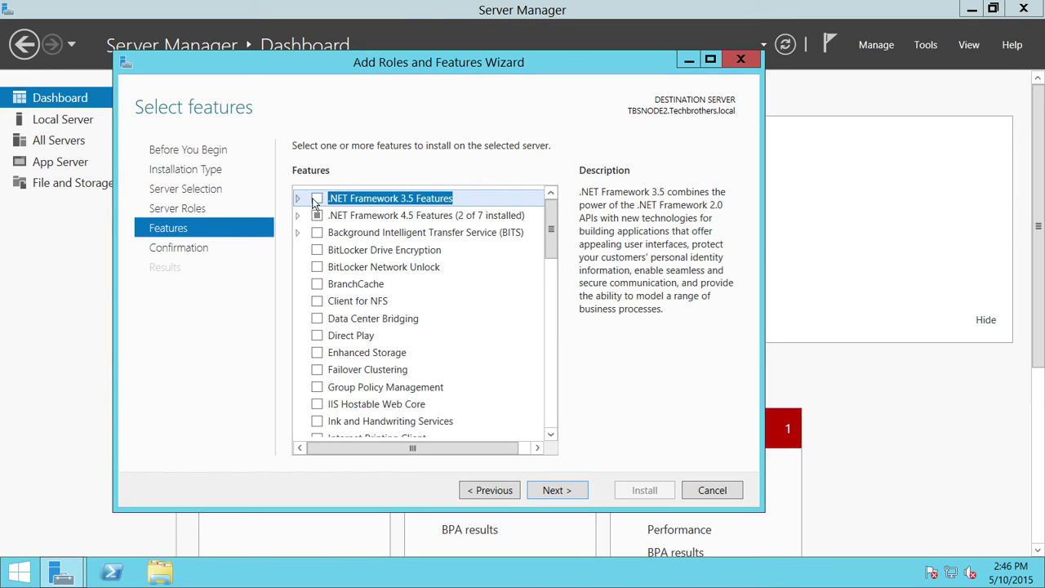
Select .NET Framework 3.5 (includes .NET 2.0 and 3.0) and Failover Clustering with its management tools, and continue to the confirmation page.
left_click(298, 198)
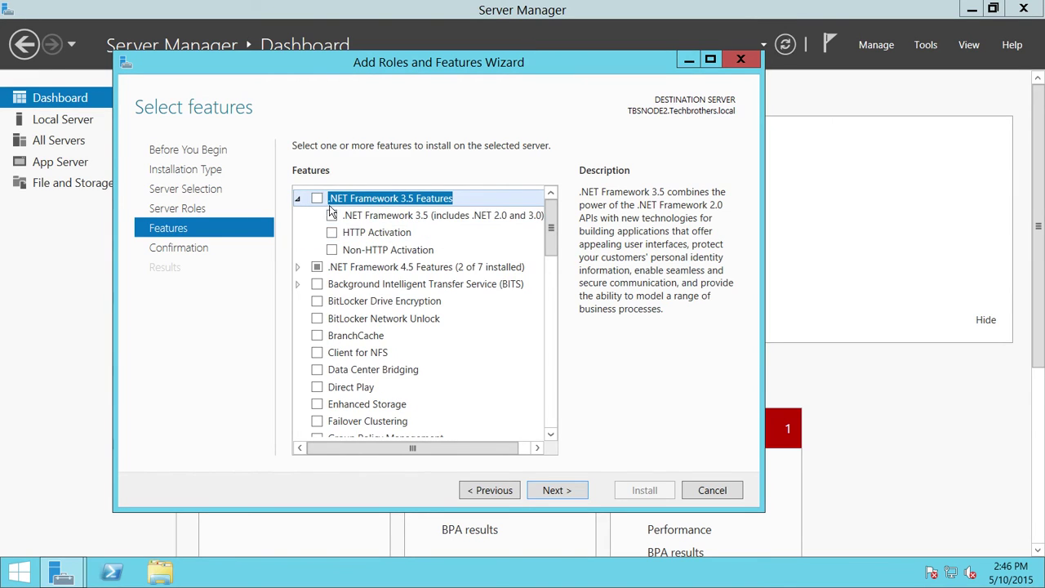
left_click(331, 213)
scroll(545, 252, "down", 3)
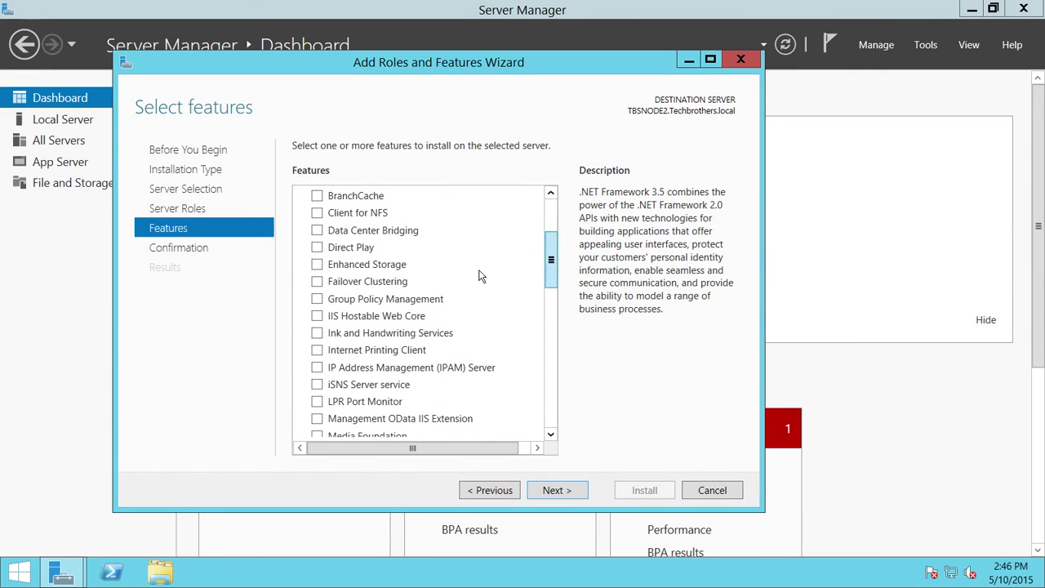
left_click(317, 281)
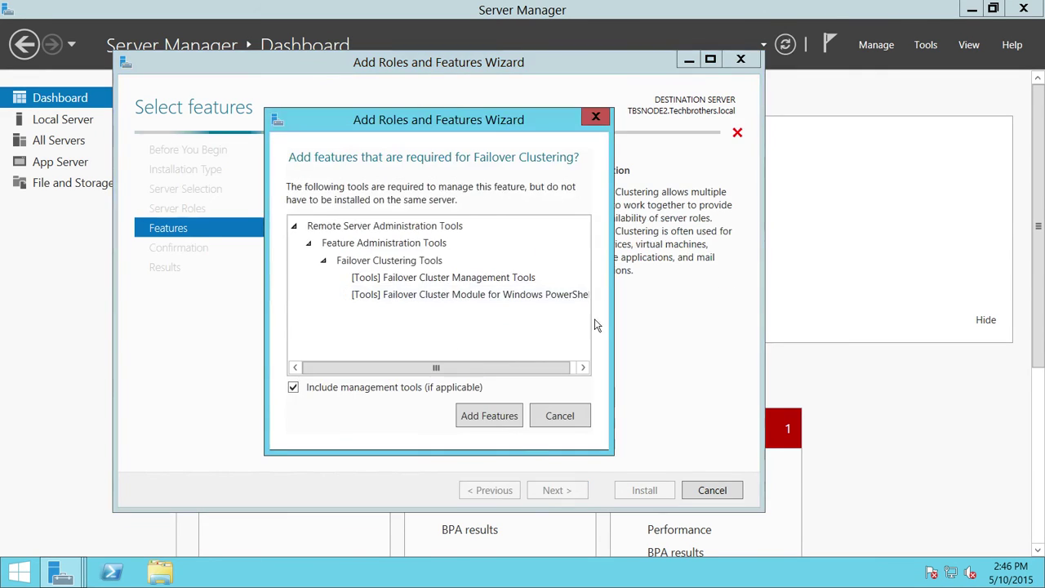
left_click(474, 416)
left_click_drag(552, 271, 558, 401)
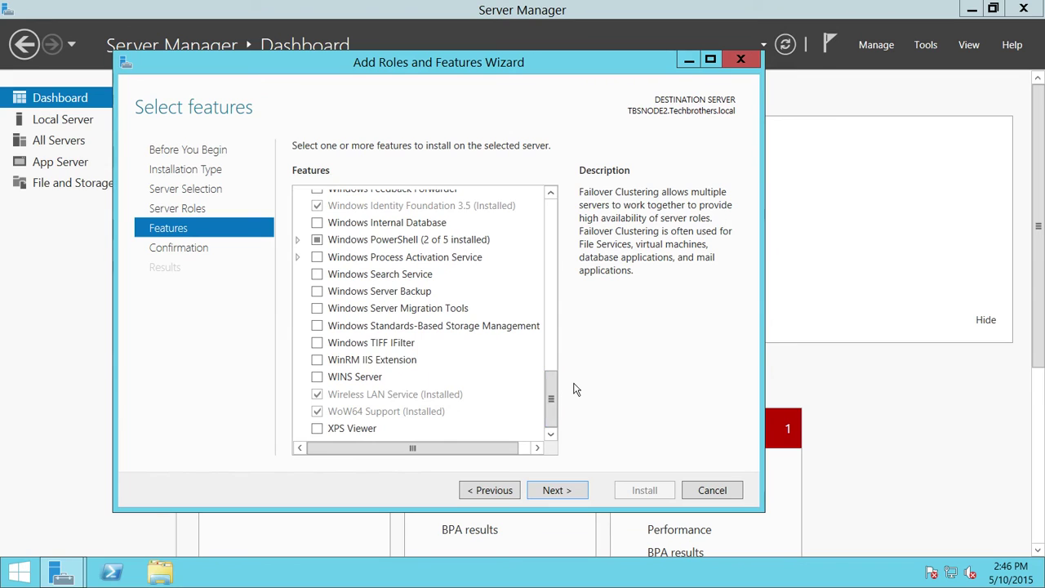
left_click(555, 490)
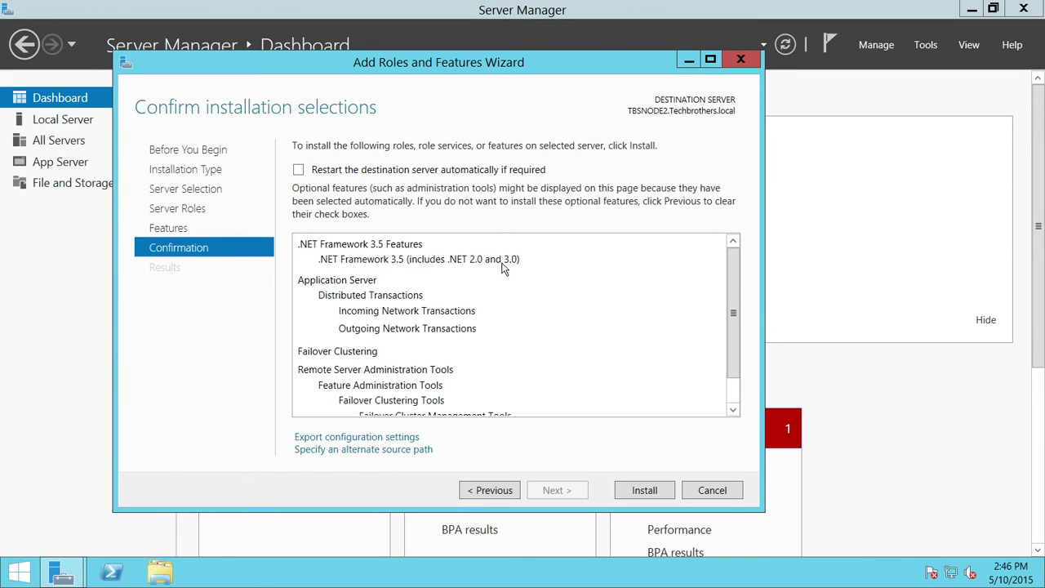
Allow the destination server to restart automatically if required, and review the list of installation selections.
left_click(299, 171)
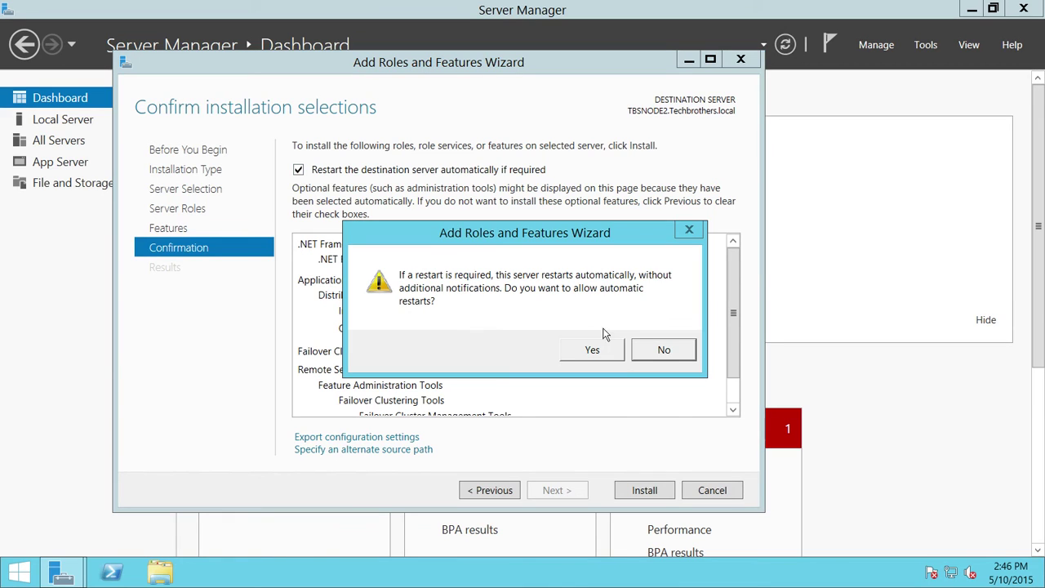
left_click(593, 350)
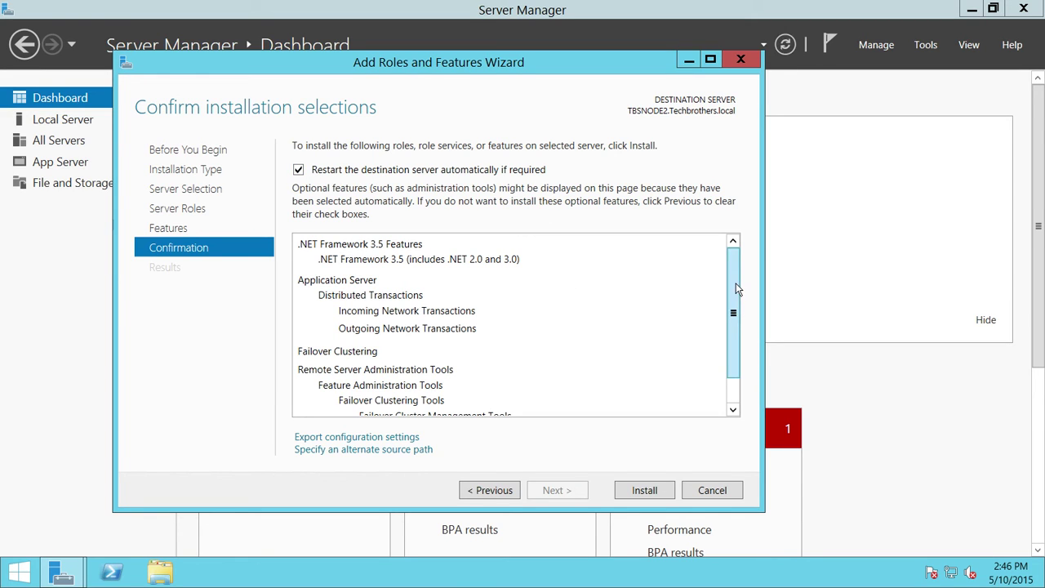
mouse_move(736, 283)
left_mouse_down()
mouse_move(734, 300)
mouse_move(738, 268)
left_mouse_up()
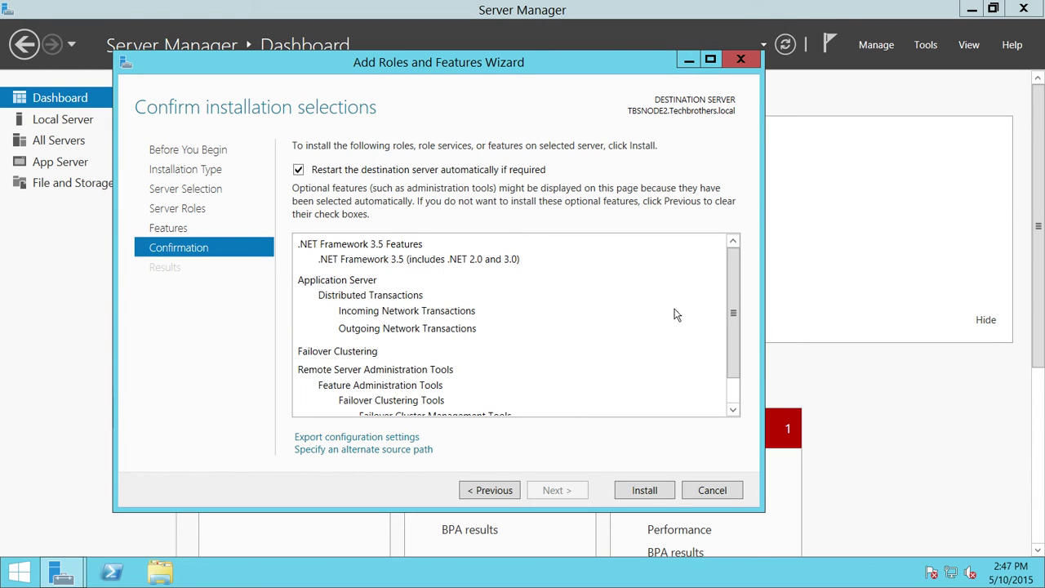
scroll(735, 283, "down", 1)
scroll(735, 284, "up", 1)
Open the alternate source path settings for the installation and move the dialog away from the selections.
mouse_move(418, 461)
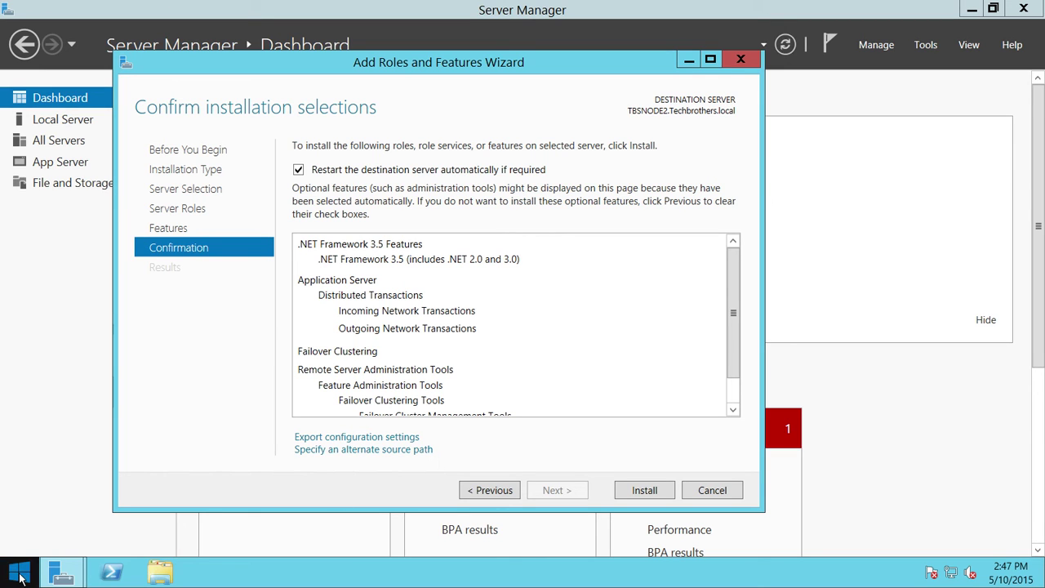
left_click(378, 450)
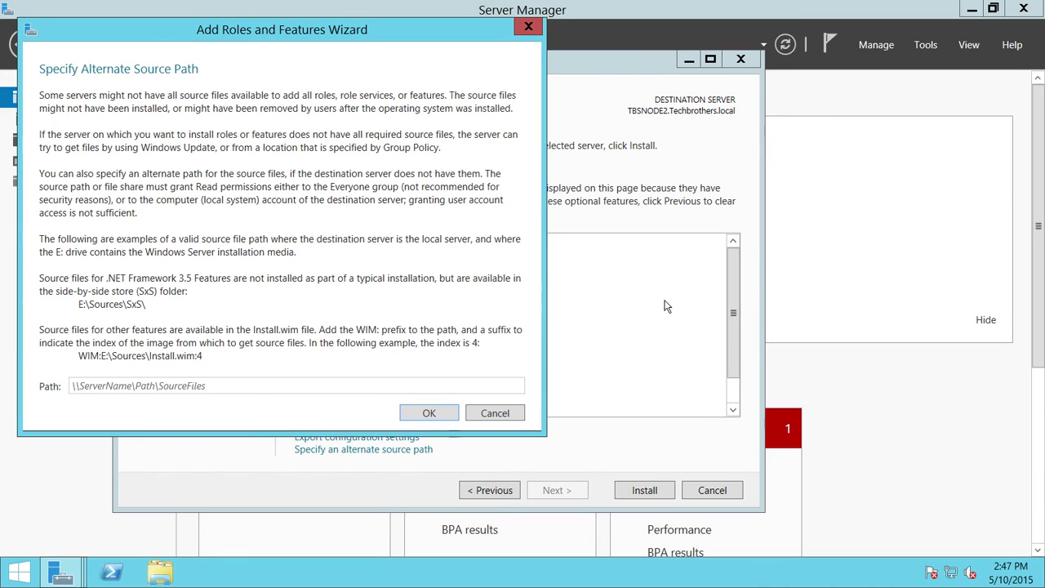
left_click_drag(424, 37, 809, 70)
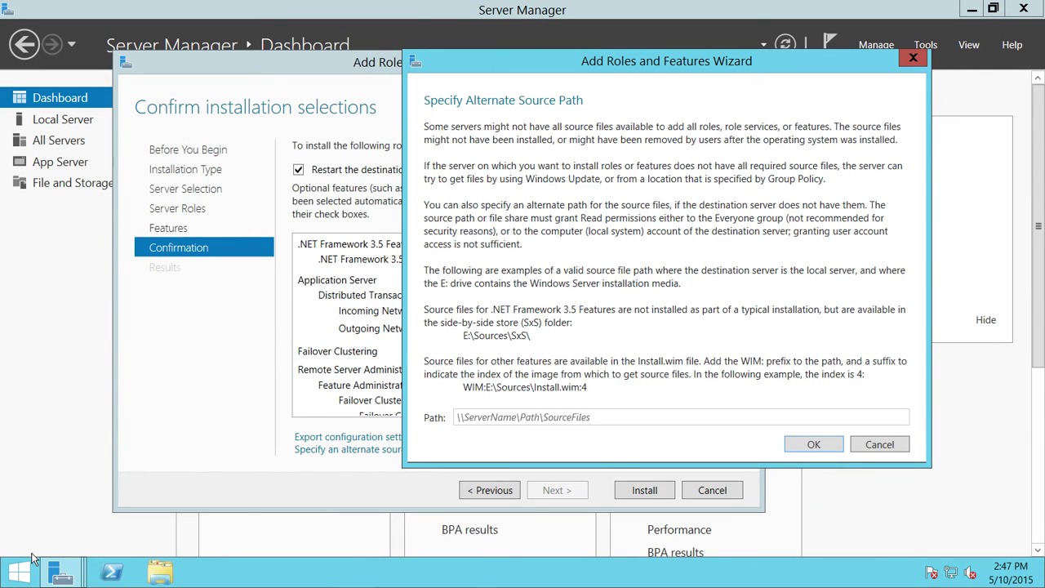
Open This PC in File Explorer and go to the network share \\dynamicsaxdev\software.
left_click(23, 576)
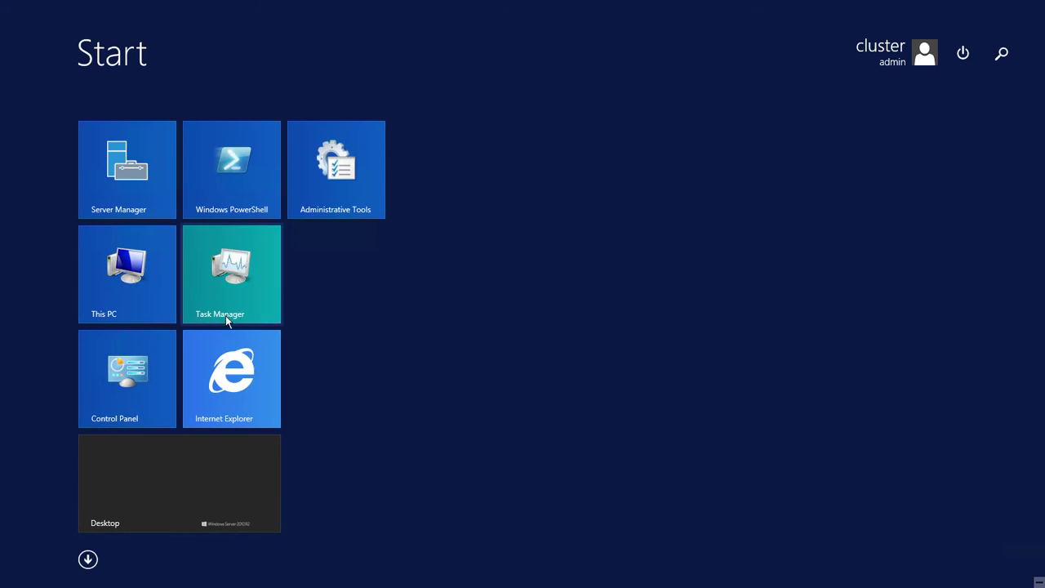
left_click(157, 271)
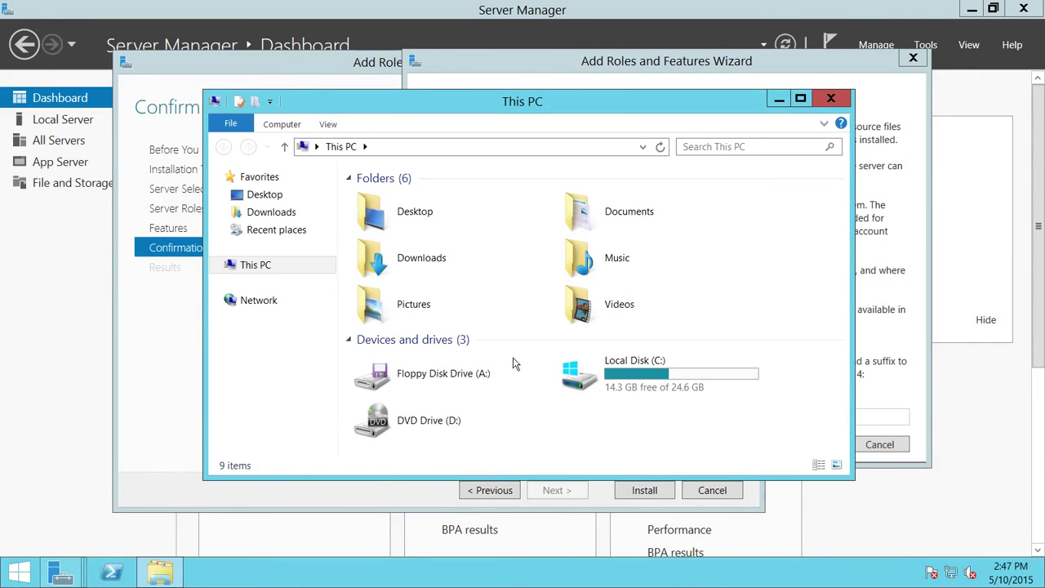
left_click(401, 148)
type("\\\\")
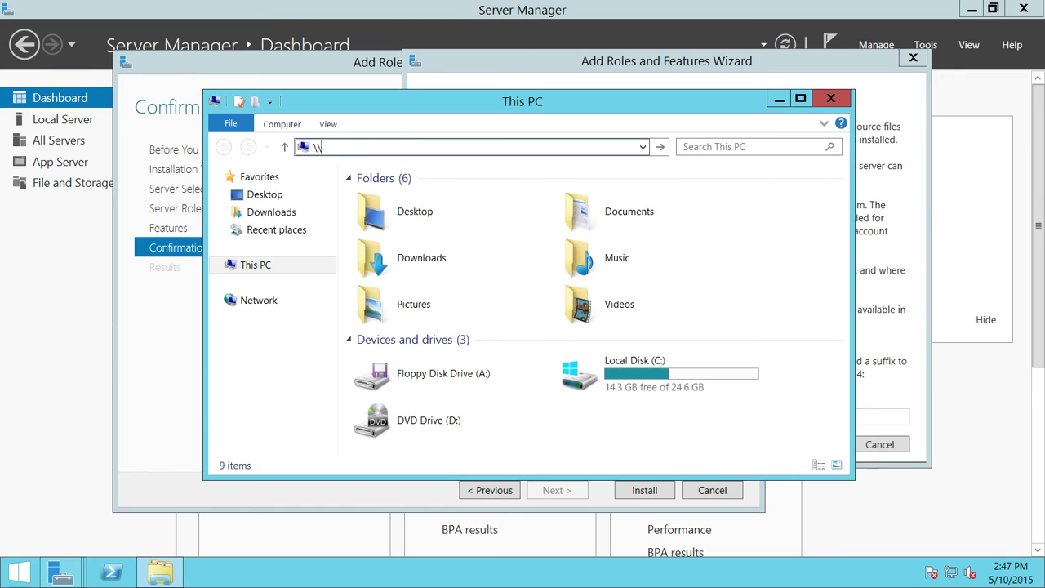
type("dynamicsaxdev\\software")
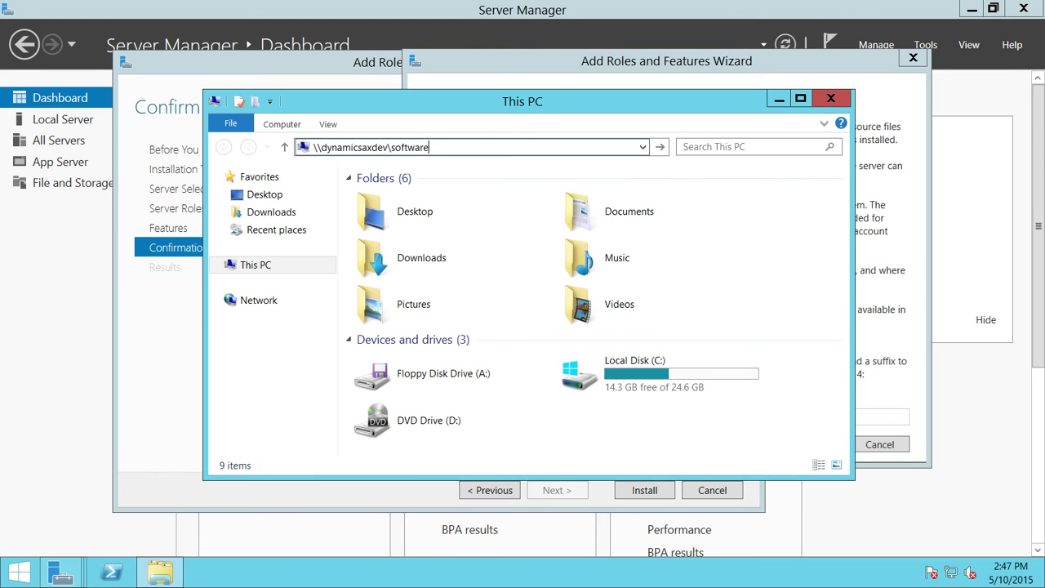
key("ctrl+a")
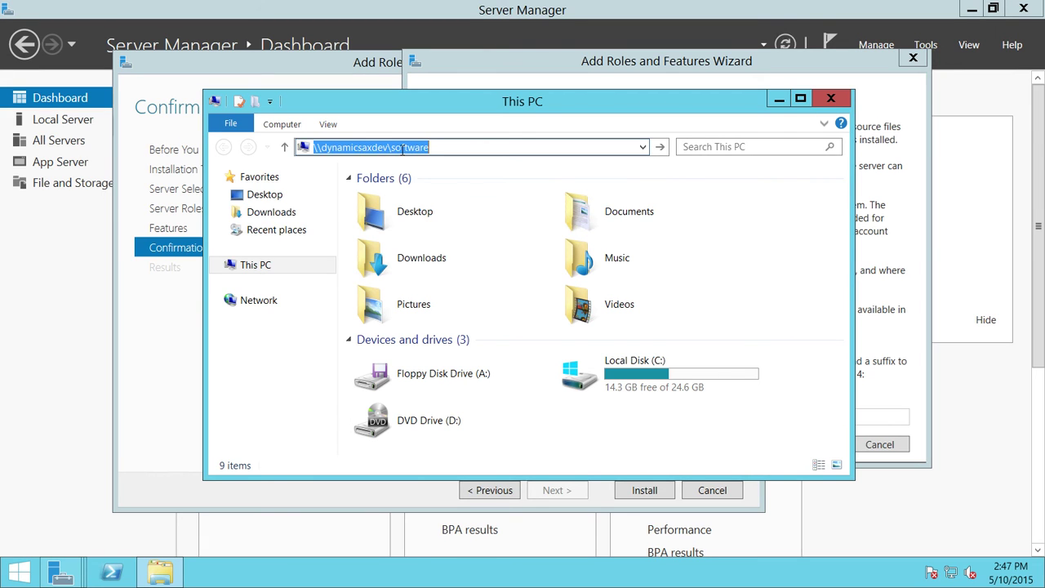
key("Return")
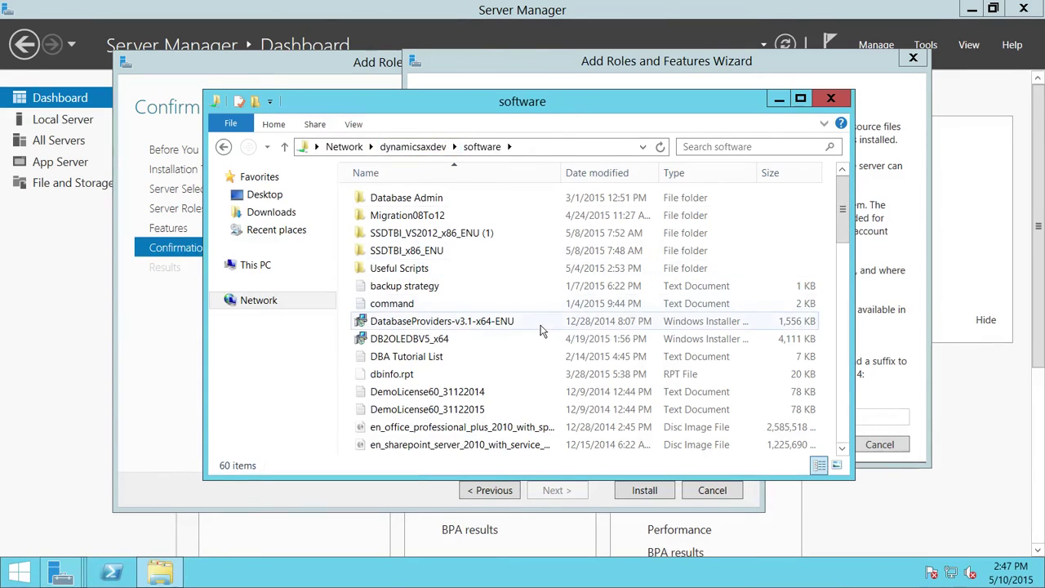
Mount the en_windows_server_2012_r2_with_update disc image from the software share.
scroll(535, 388, "down", 5)
left_click(494, 221)
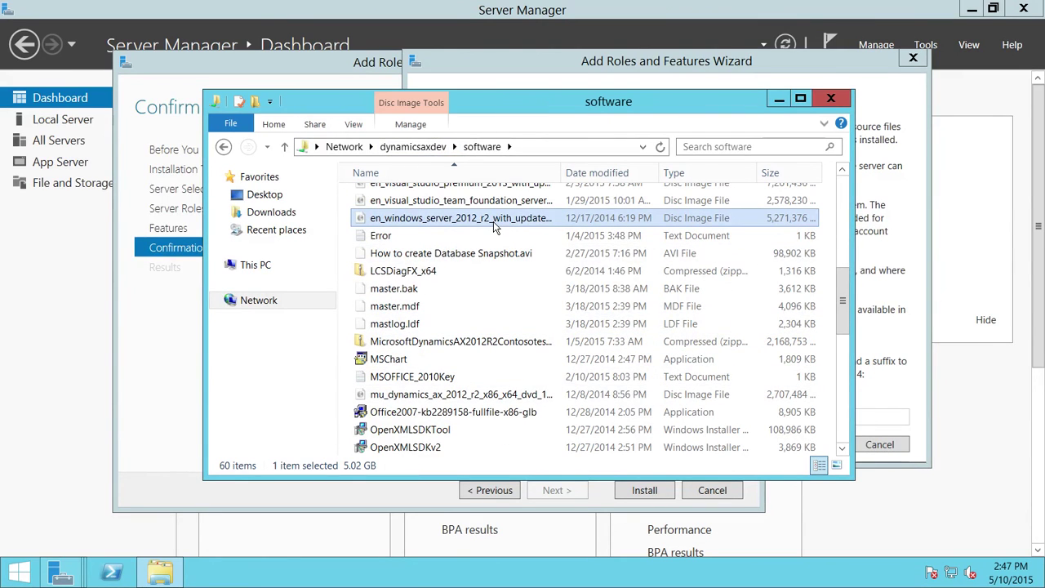
right_click(493, 221)
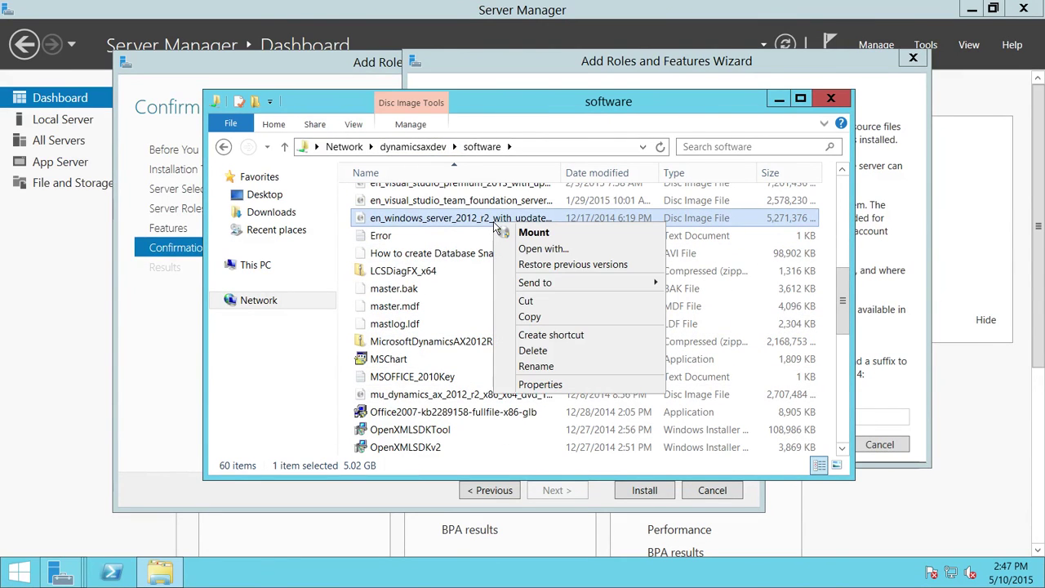
left_click(569, 233)
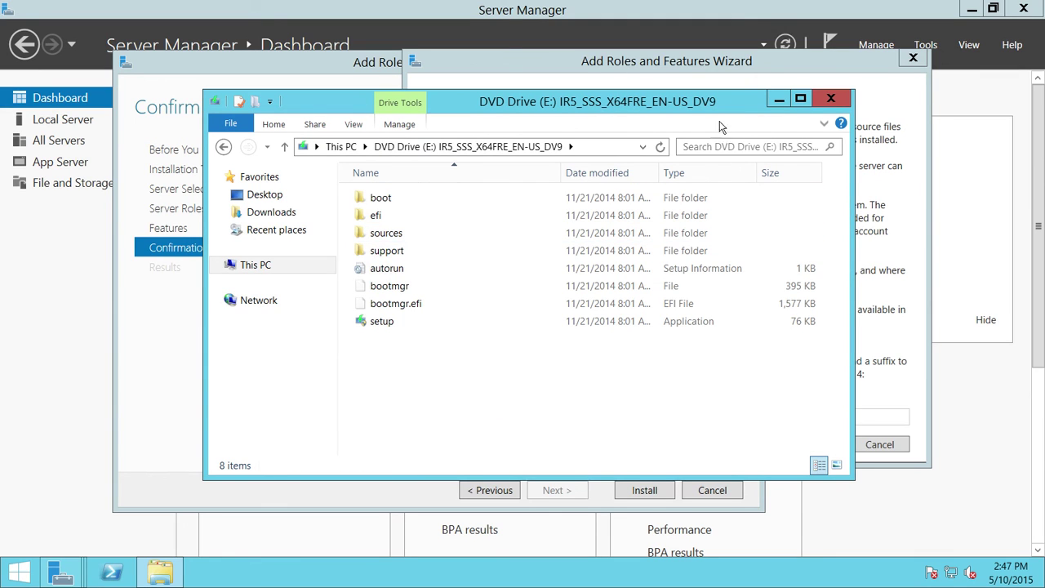
Look into the sources folder of the mounted image, check its drive letter under This PC, and close File Explorer.
double_click(402, 236)
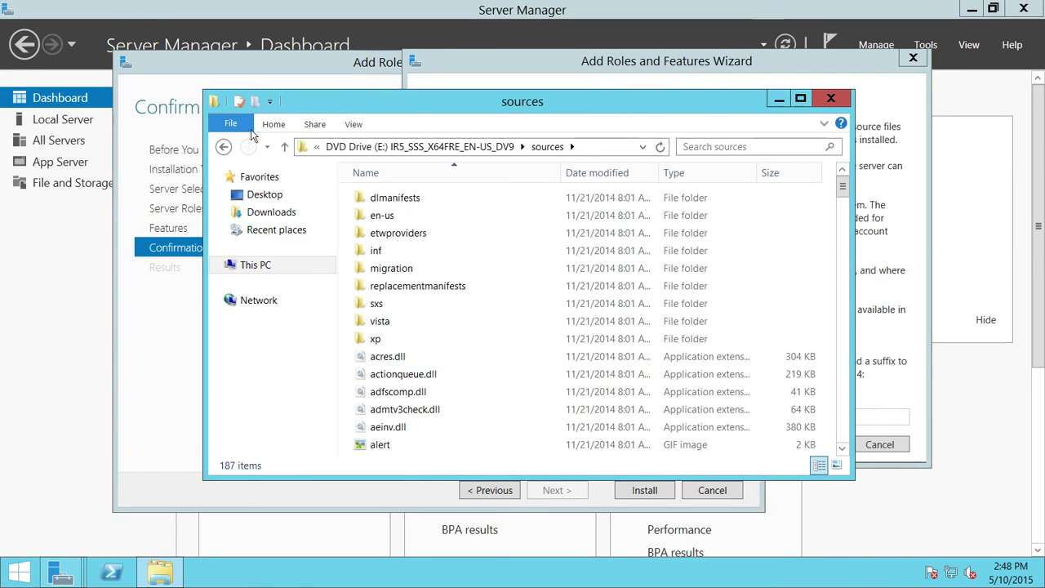
left_click(249, 265)
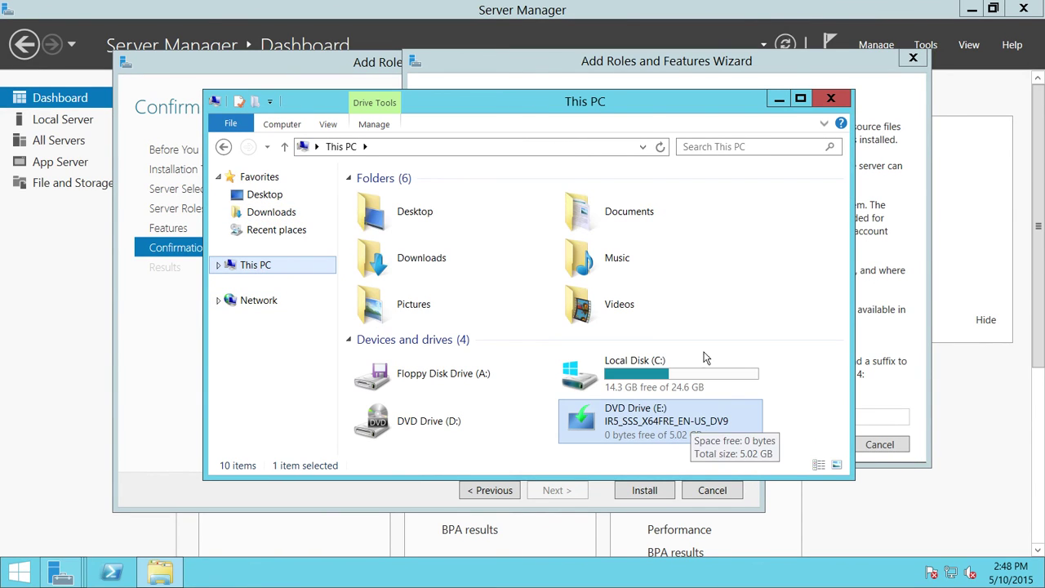
left_click(833, 99)
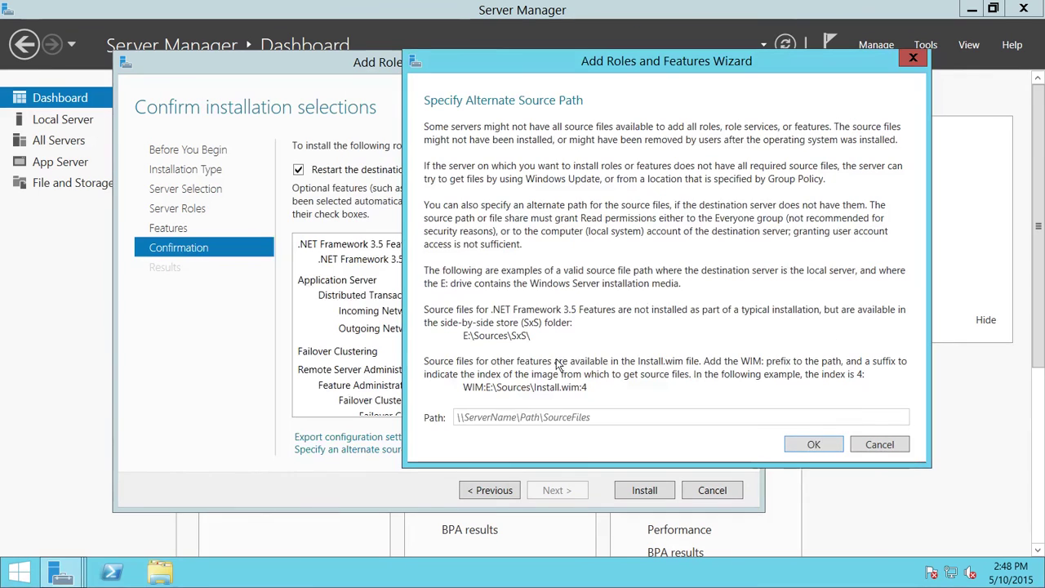
Set the alternate source path to E:\Sources\SxS and accept it.
left_click(613, 415)
type("E:\\Sourc")
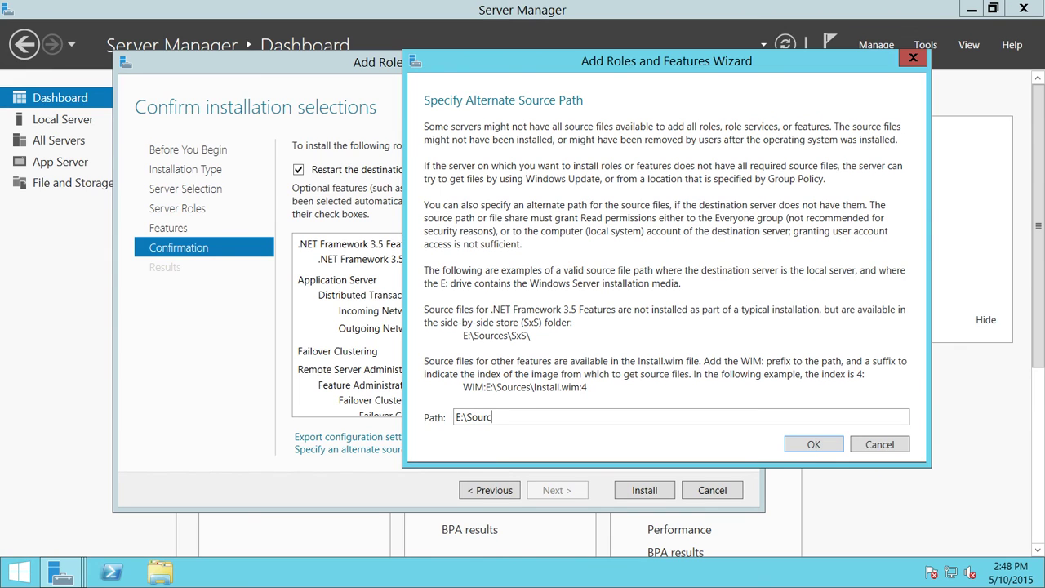
type("es\\SxS")
left_click(815, 444)
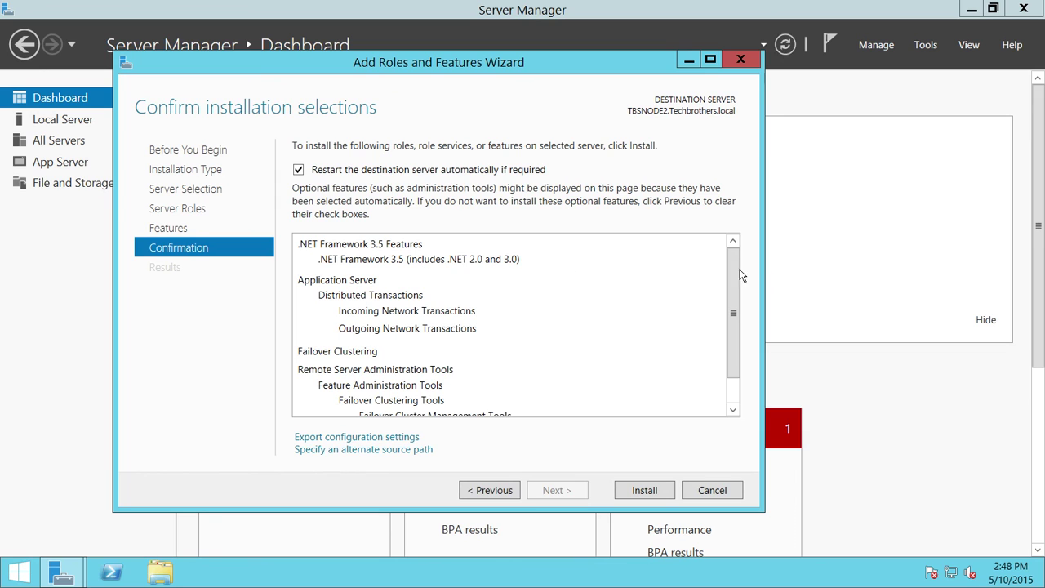
Install the selected roles and features on the destination server and close the wizard once the installation has finished.
scroll(738, 275, "down", 2)
scroll(738, 276, "up", 2)
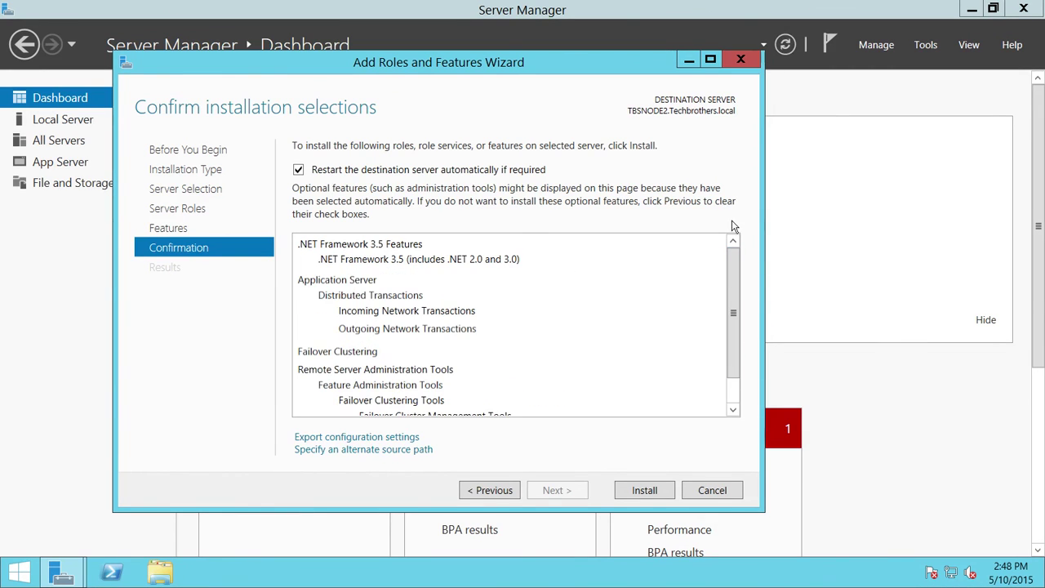
left_click(646, 493)
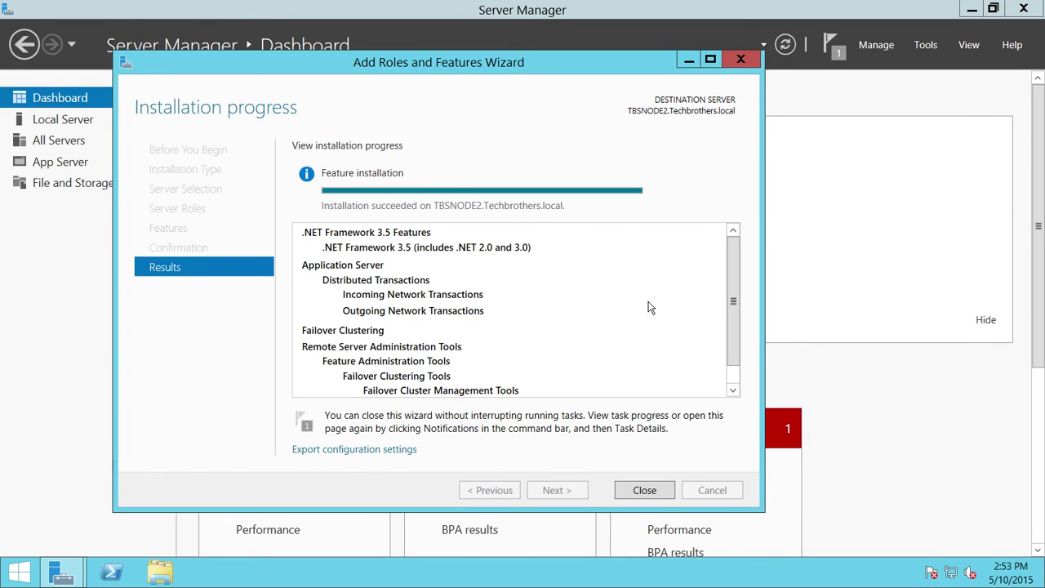
left_click(645, 491)
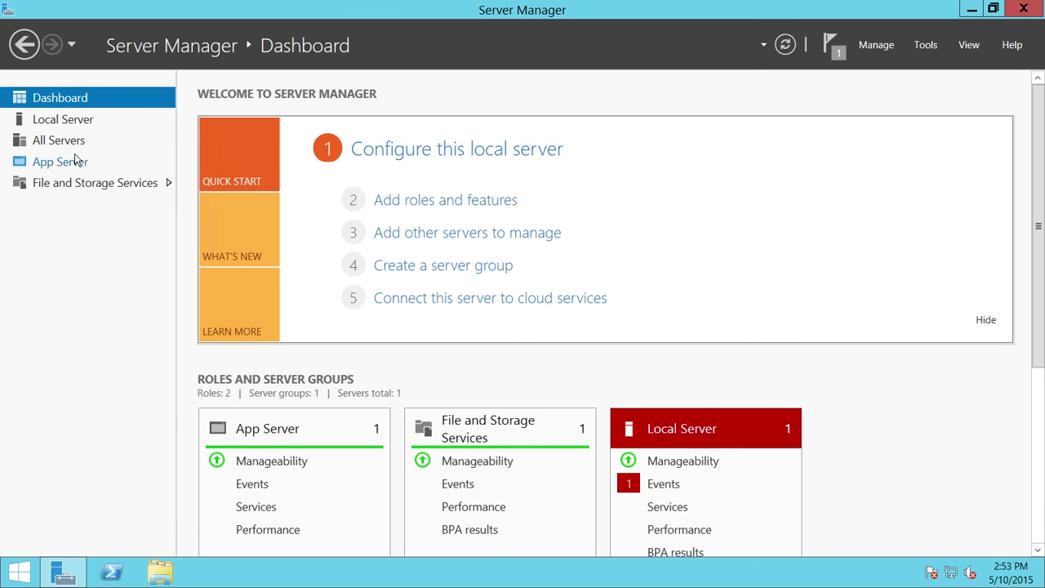
Examine the Roles and Features list of the local server, from Application Server down to the Distributed Transactions role services.
left_click(62, 121)
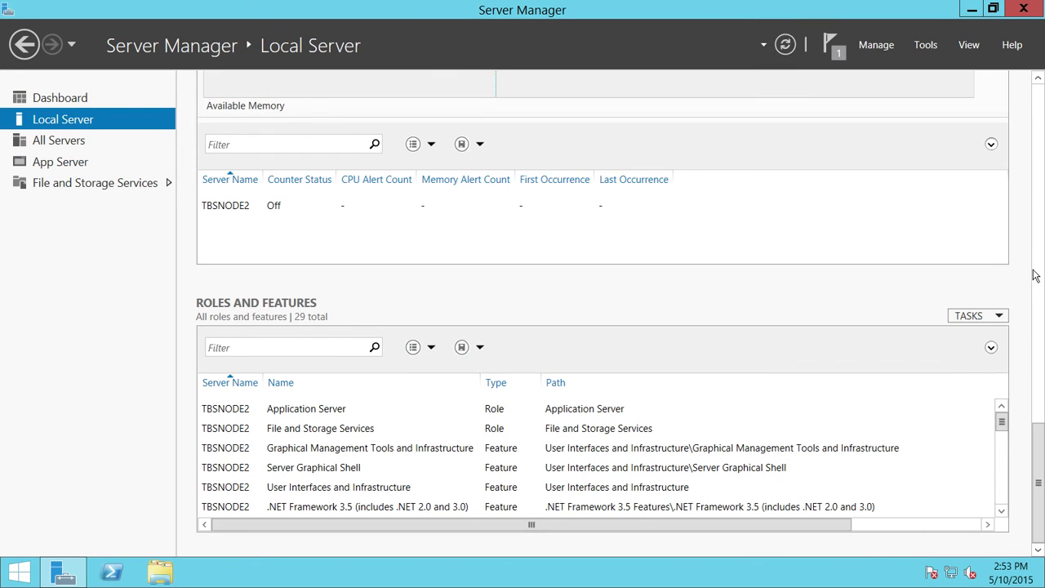
left_click(320, 417)
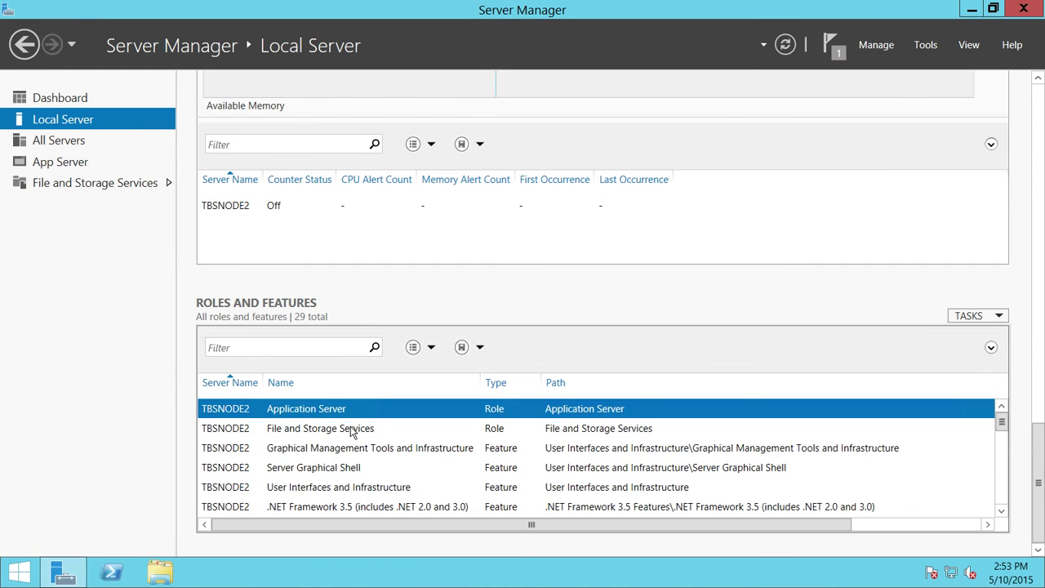
scroll(351, 431, "down", 2)
scroll(330, 432, "up", 2)
scroll(369, 445, "down", 2)
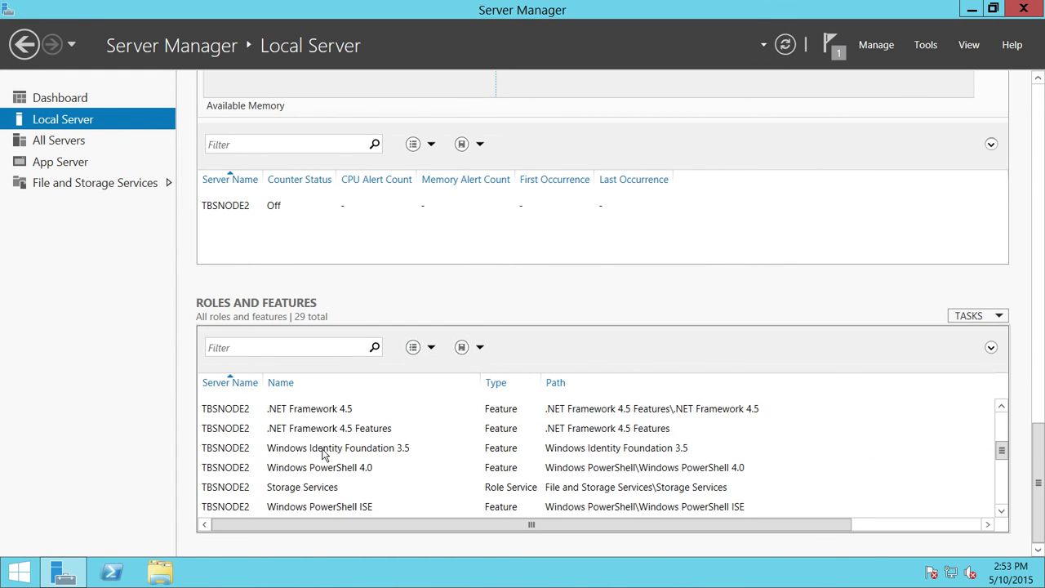
left_click(409, 454)
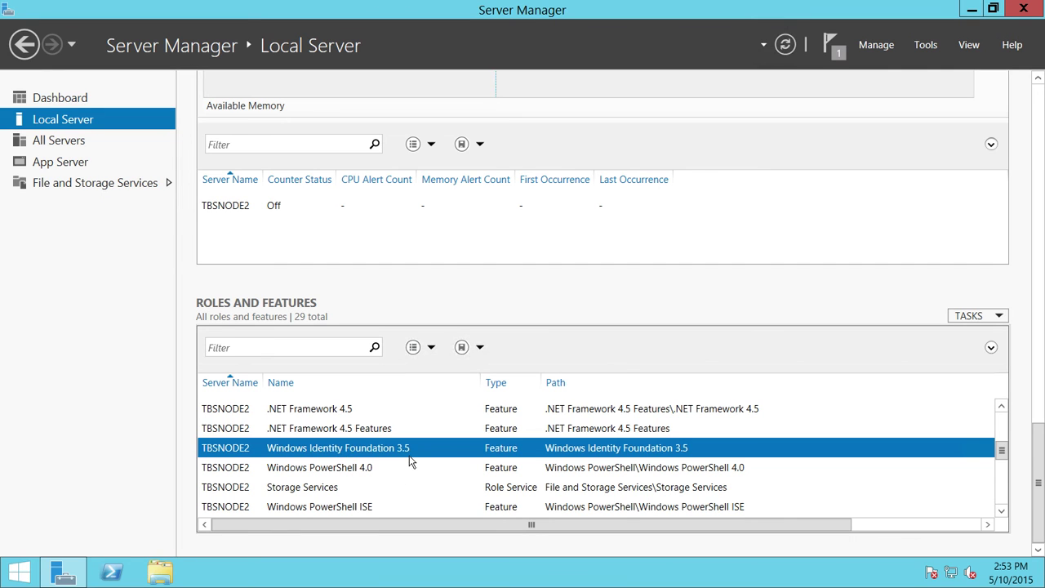
scroll(411, 458, "down", 3)
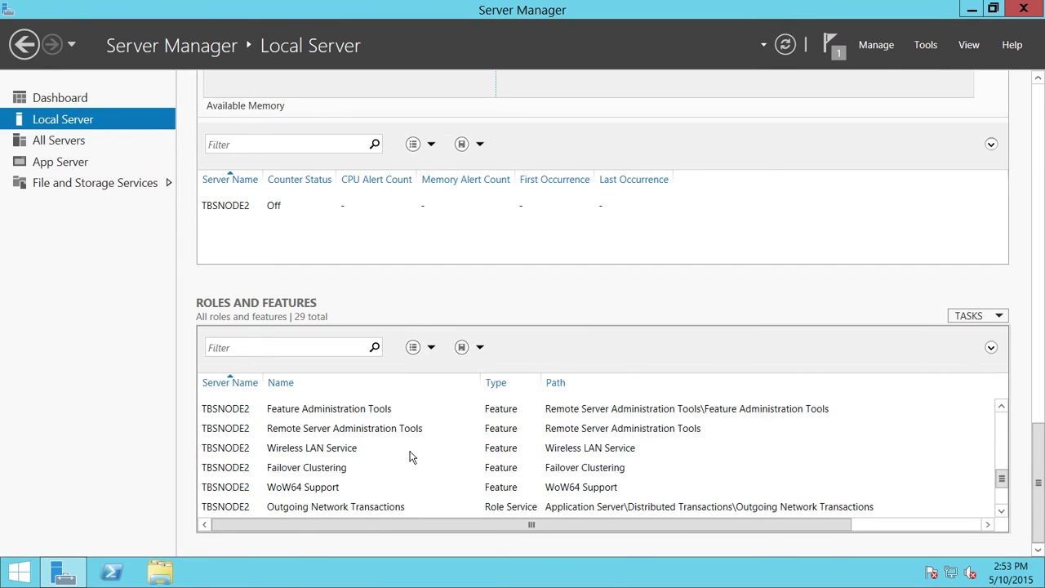
scroll(385, 457, "down", 2)
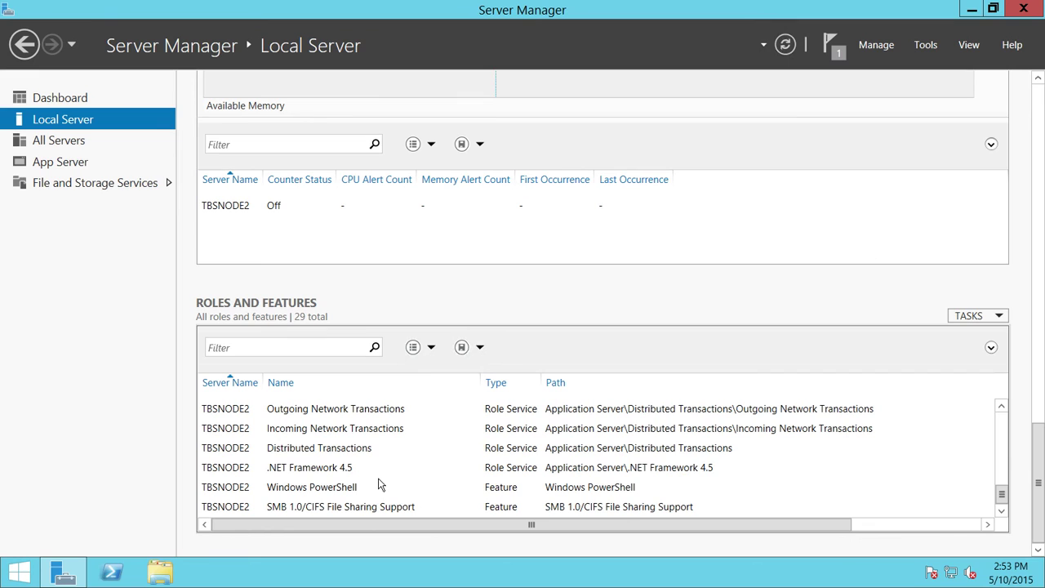
Check the Failover Clustering, Failover Clustering Tools and .NET Framework 3.5 Features entries in the list, and close Server Manager.
scroll(379, 485, "up", 3)
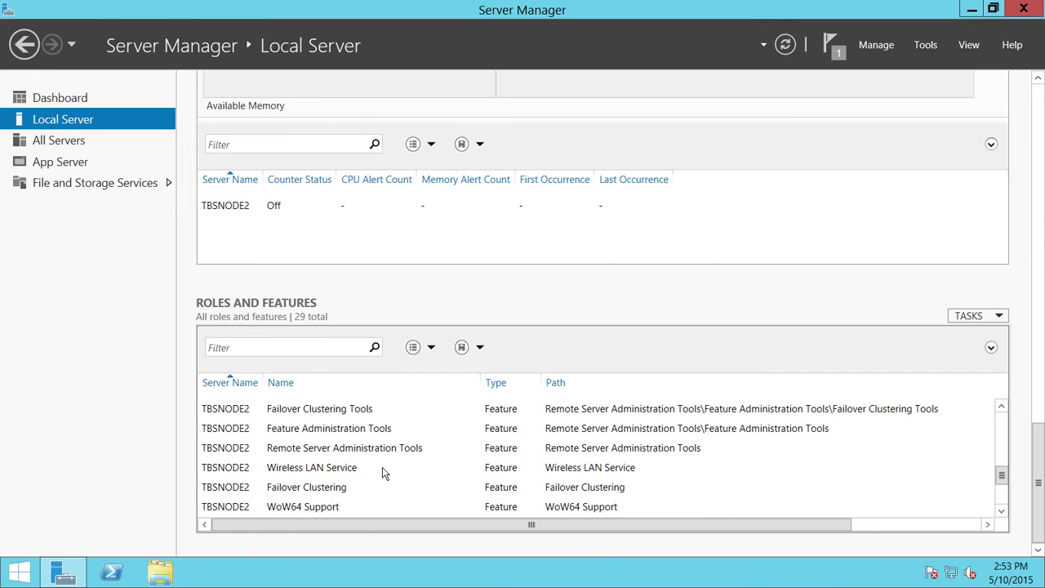
left_click(365, 413)
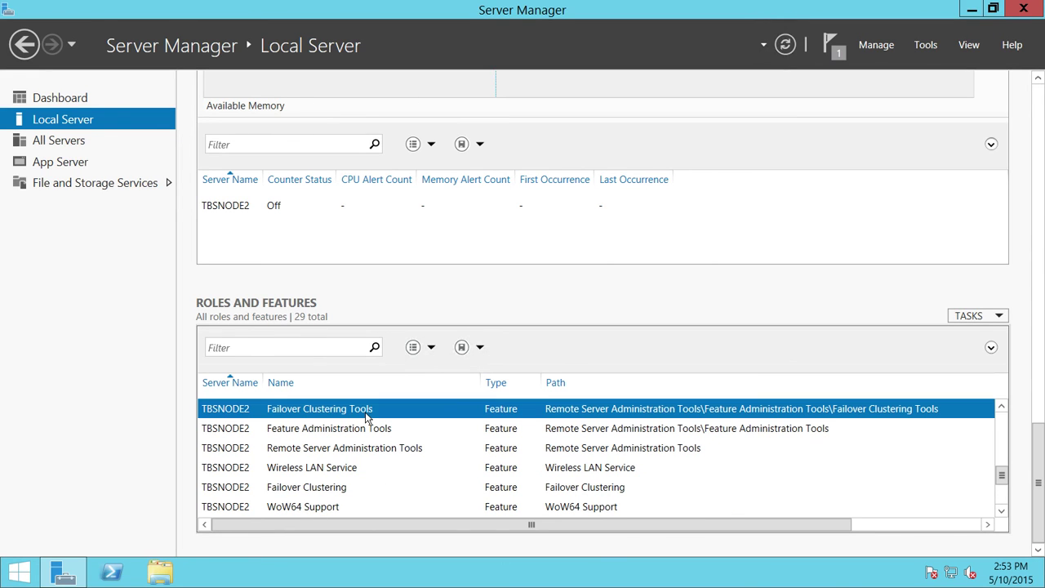
left_click(347, 488)
scroll(444, 472, "up", 1)
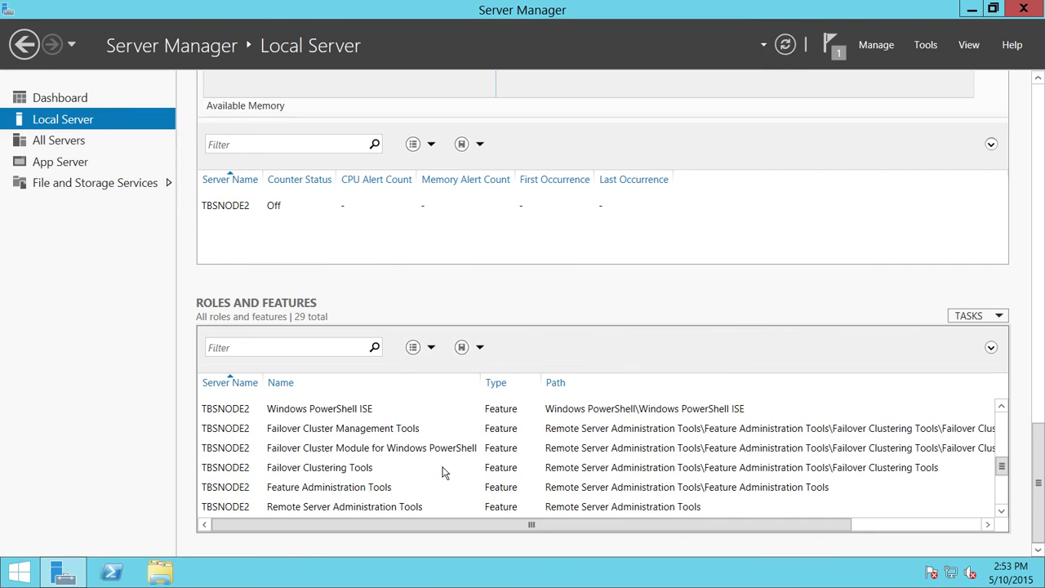
scroll(443, 472, "up", 1)
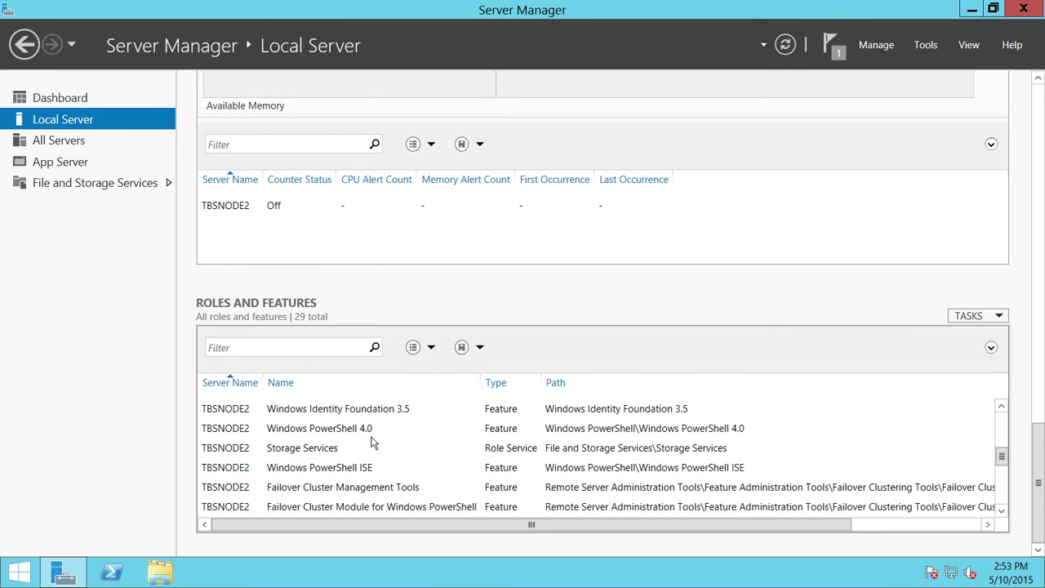
scroll(367, 425, "up", 1)
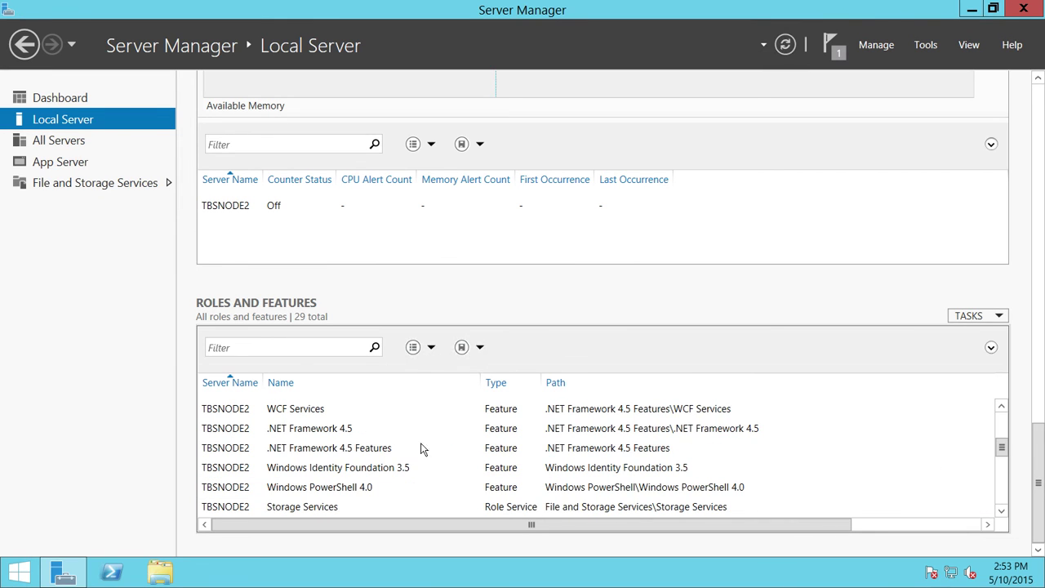
scroll(425, 447, "up", 1)
left_click(315, 435)
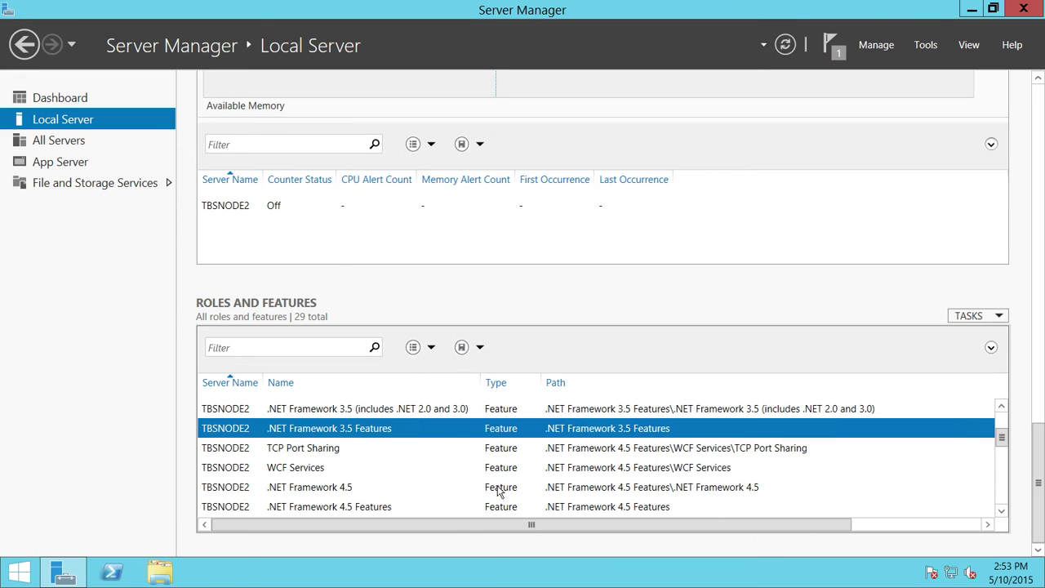
left_click(1024, 10)
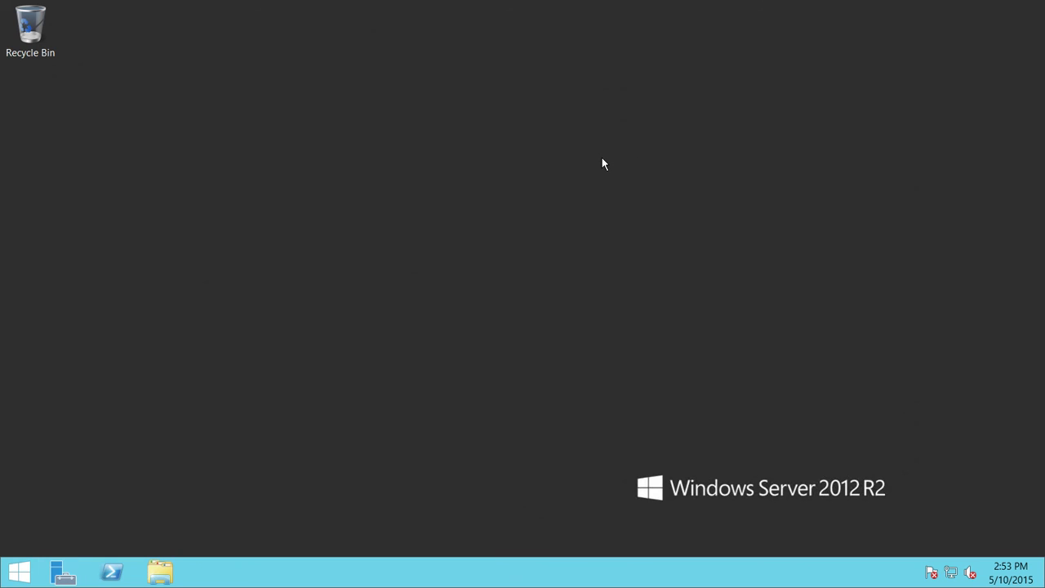